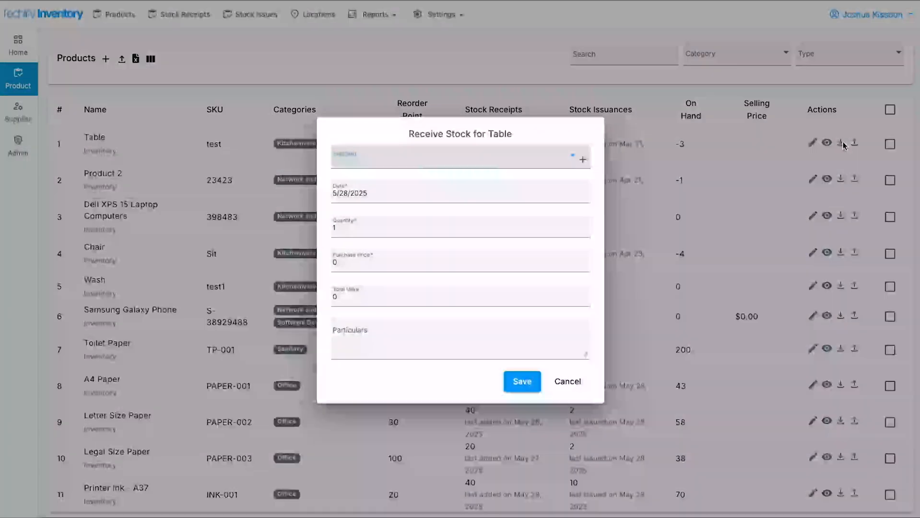
Browse the supplier choices on Table's Receive Stock form, leaving Supplier empty
{"action": "left_click", "coordinate": [388, 161]}
{"action": "scroll", "coordinate": [398, 288], "scroll_direction": "down", "scroll_amount": 1}
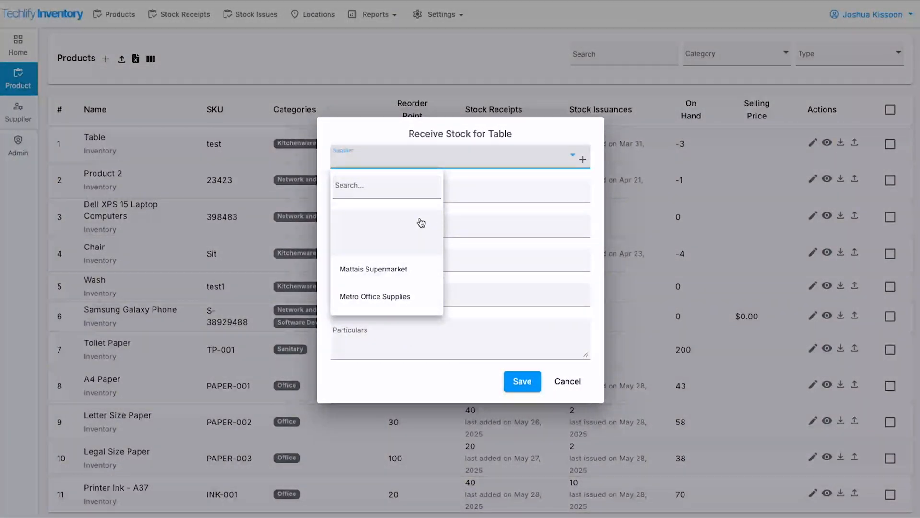
{"action": "left_click", "coordinate": [511, 127]}
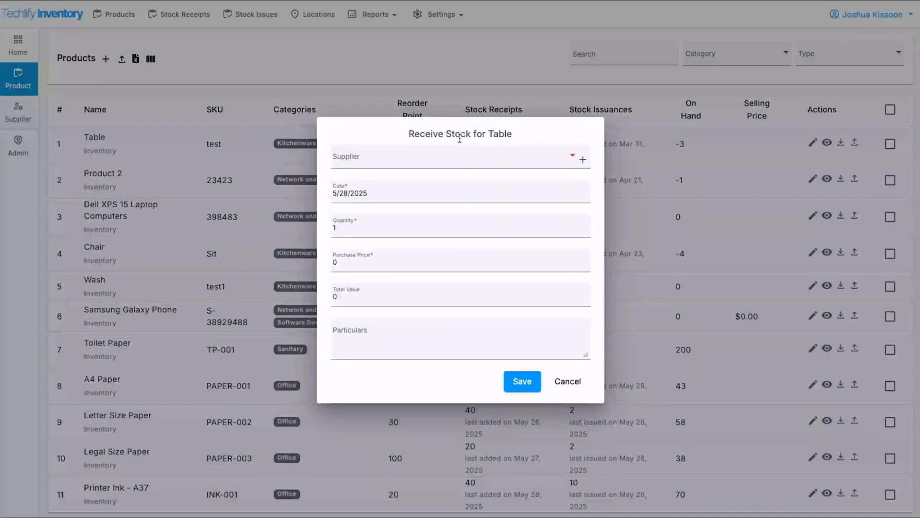
Create a new supplier named Kojac from the stock receipt form
{"action": "left_click", "coordinate": [583, 161]}
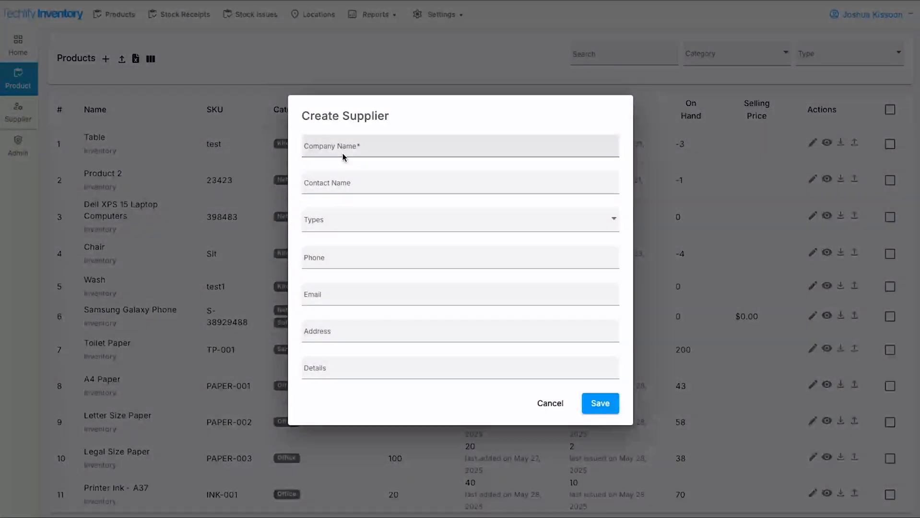
{"action": "type", "text": "Ka"}
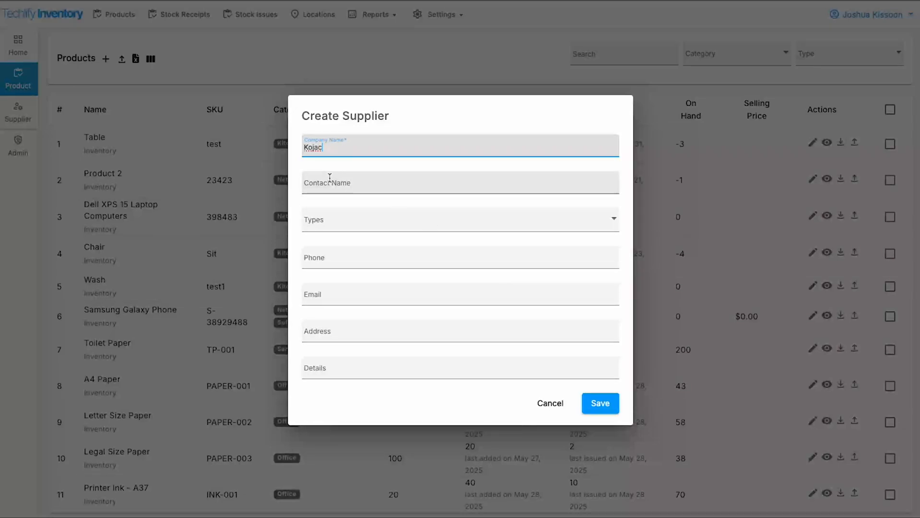
{"action": "left_click", "coordinate": [607, 412]}
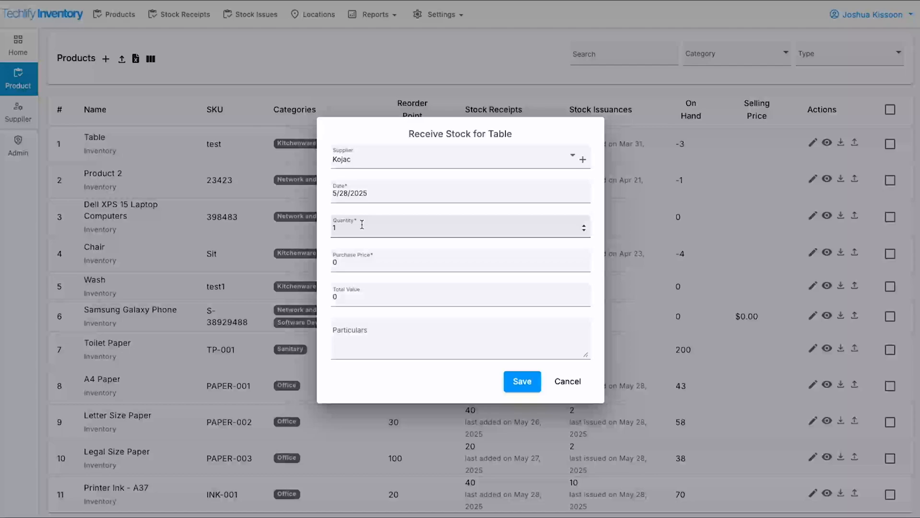
Record receiving 10 Tables at purchase price 10000 each and save the receipt
{"action": "left_click", "coordinate": [361, 226]}
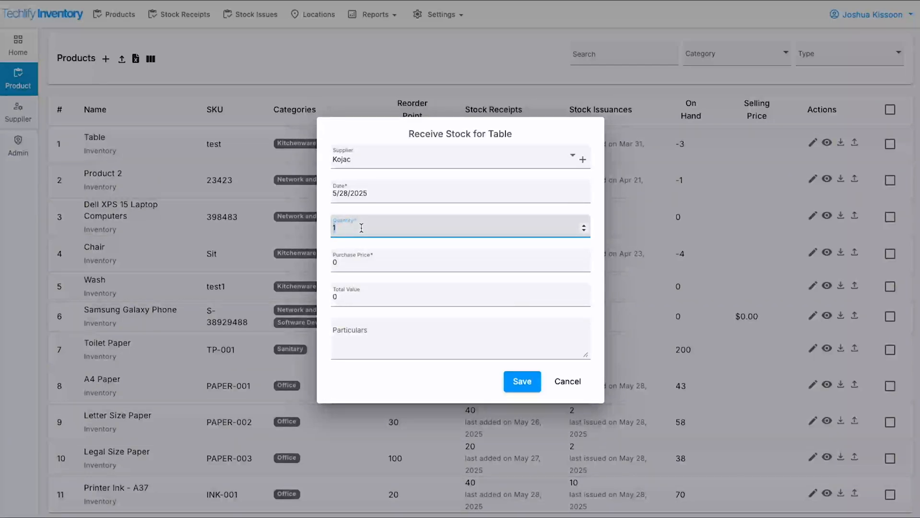
{"action": "type", "text": "10"}
{"action": "key", "text": "Tab"}
{"action": "type", "text": "10"}
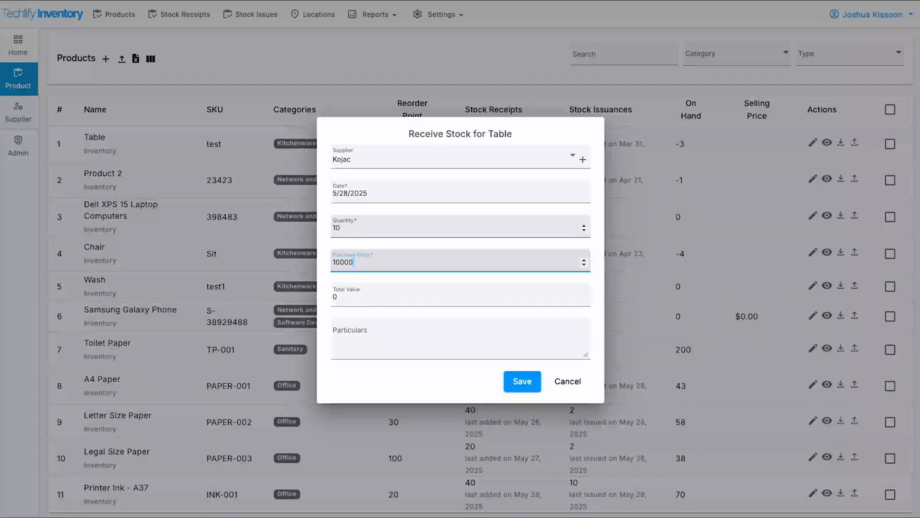
{"action": "key", "text": "Tab"}
{"action": "left_click", "coordinate": [525, 382]}
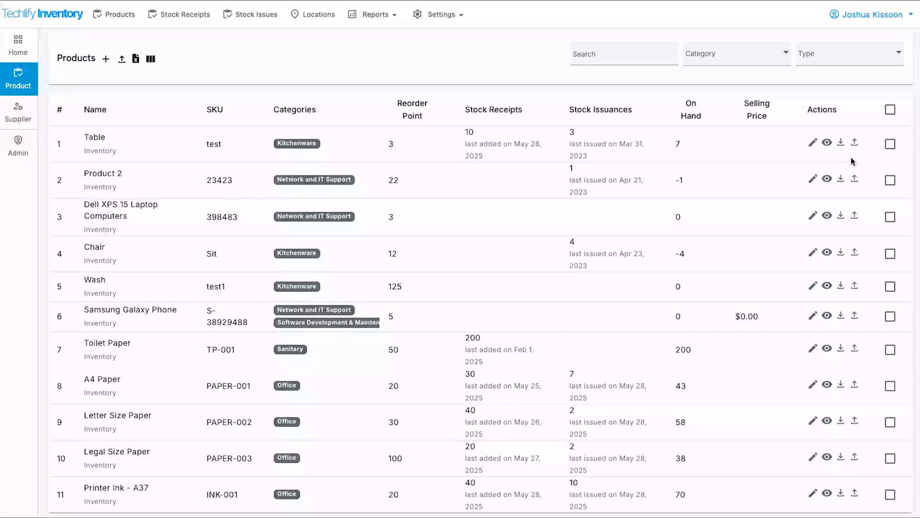
Check that Kojac appears in Table's stock receipt supplier dropdown, then go to the Suppliers list
{"action": "left_click", "coordinate": [17, 101]}
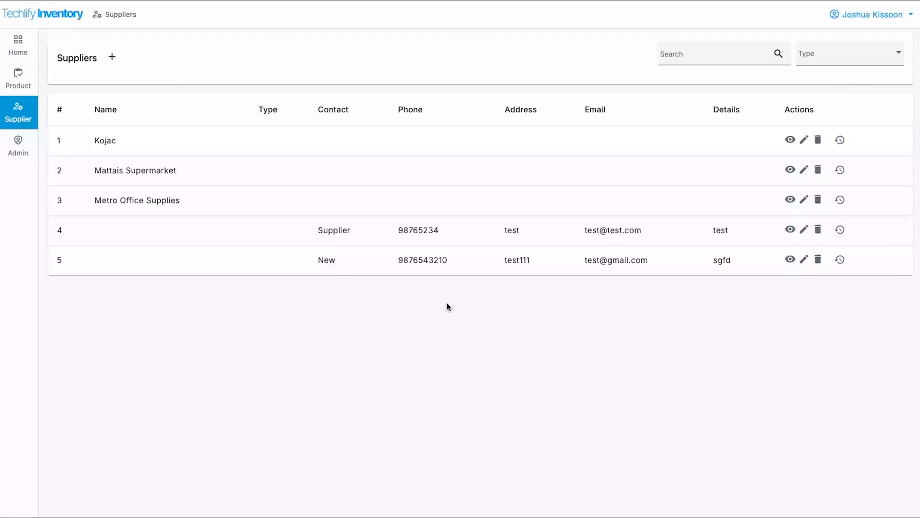
{"action": "left_click", "coordinate": [18, 79]}
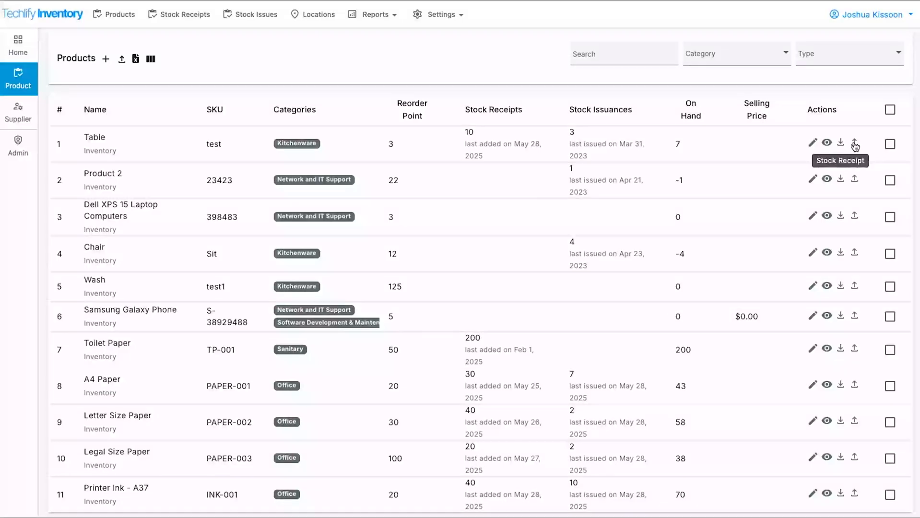
{"action": "left_click", "coordinate": [855, 144]}
{"action": "left_click", "coordinate": [415, 161]}
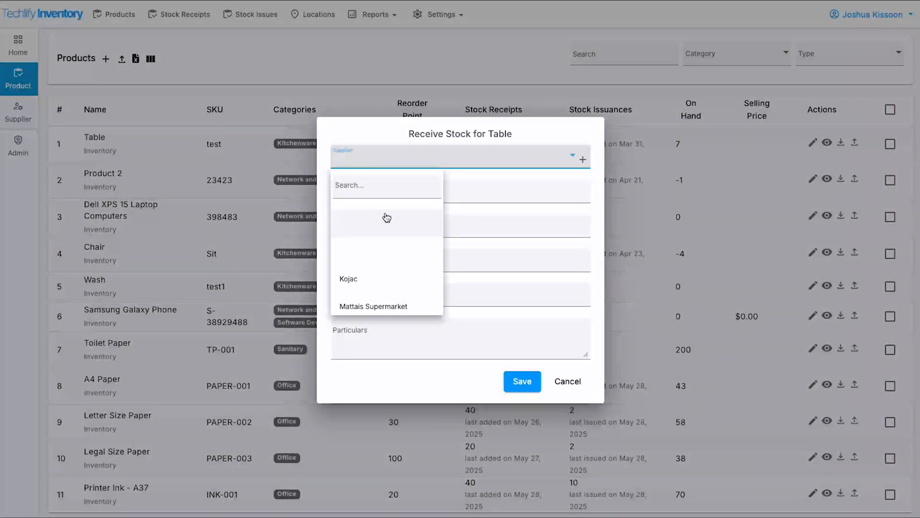
{"action": "scroll", "coordinate": [389, 240], "scroll_direction": "down", "scroll_amount": 1}
{"action": "scroll", "coordinate": [396, 225], "scroll_direction": "up", "scroll_amount": 1}
{"action": "left_click", "coordinate": [424, 102]}
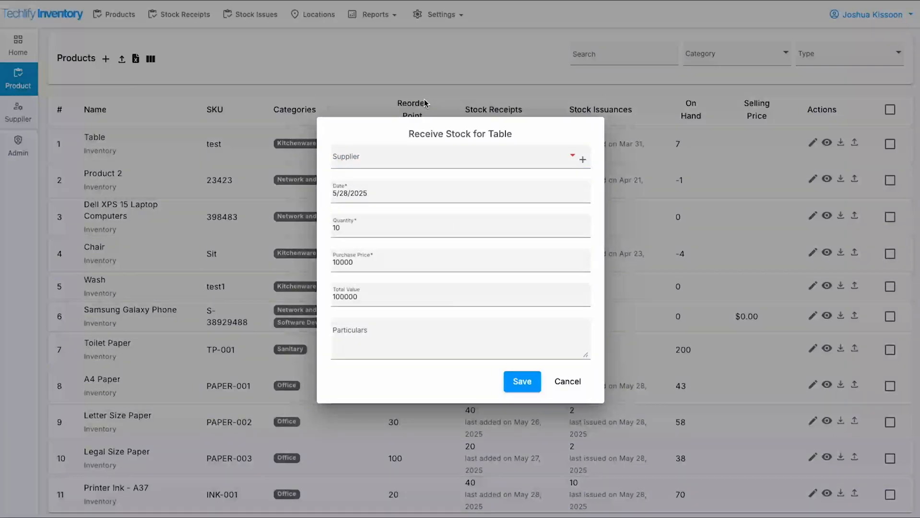
{"action": "left_click", "coordinate": [424, 102]}
{"action": "left_click", "coordinate": [11, 118]}
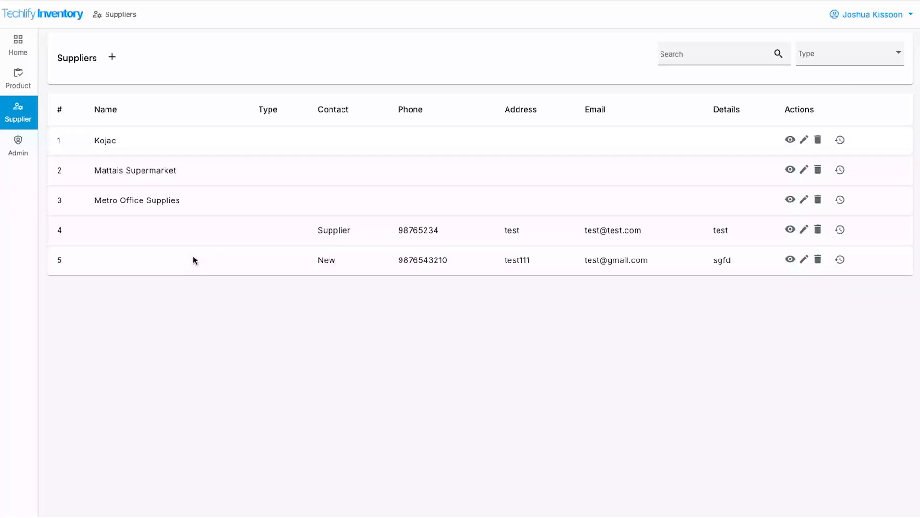
View supplier 4's details without saving, then start a blank Create Supplier form
{"action": "left_click", "coordinate": [803, 234]}
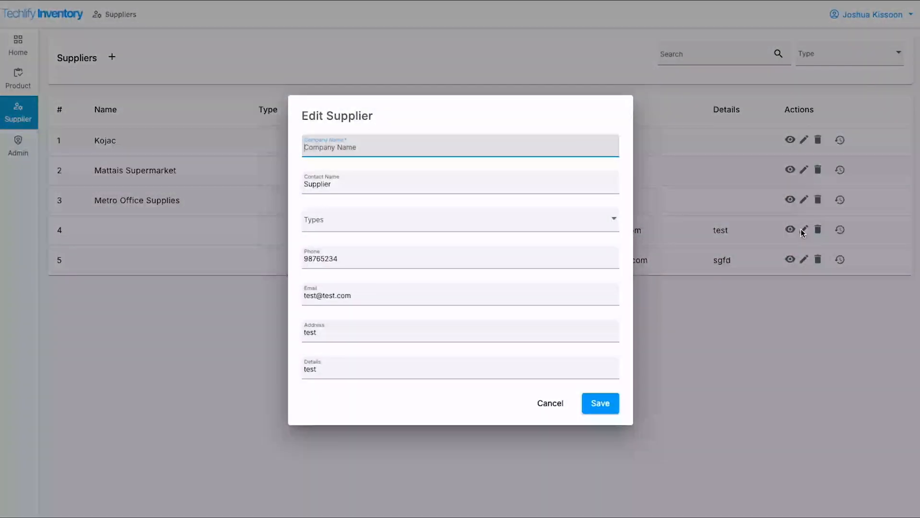
{"action": "left_click", "coordinate": [560, 407]}
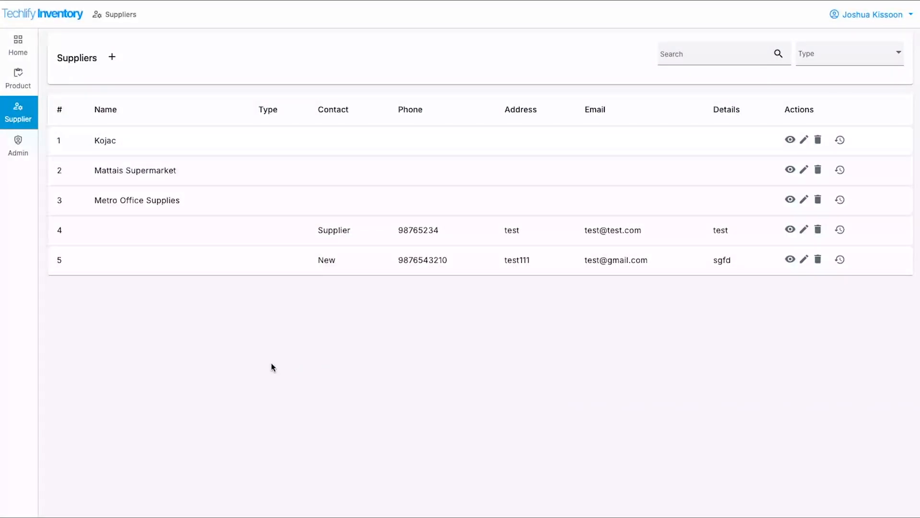
{"action": "left_click", "coordinate": [112, 57]}
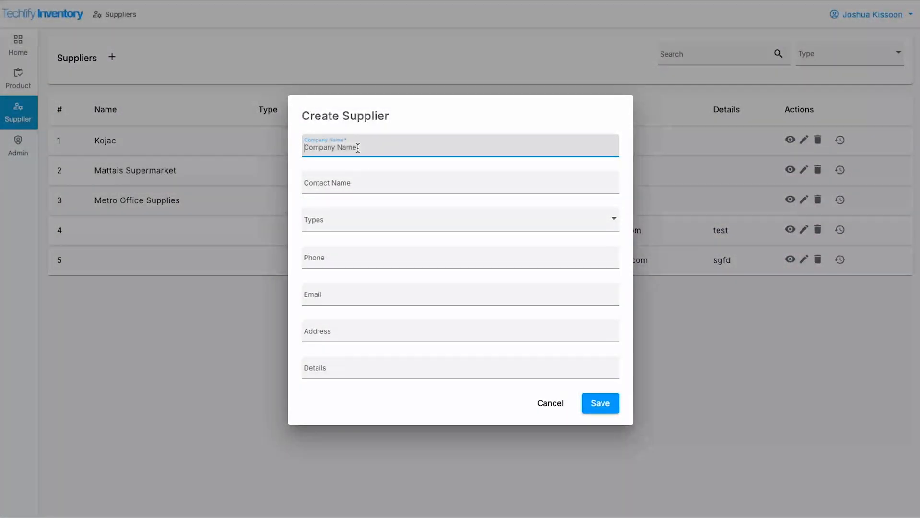
Enter company name Techlify and set its type to Labour Supplier
{"action": "left_click", "coordinate": [341, 187]}
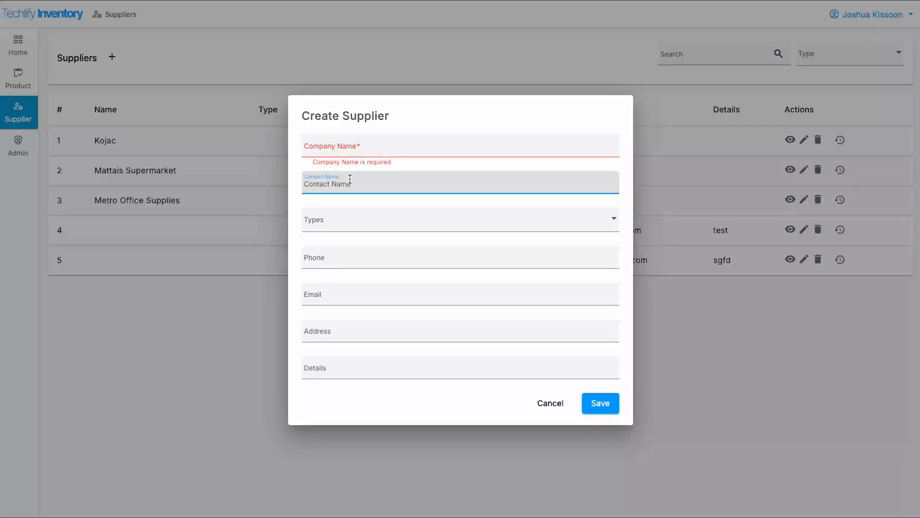
{"action": "left_click", "coordinate": [335, 141]}
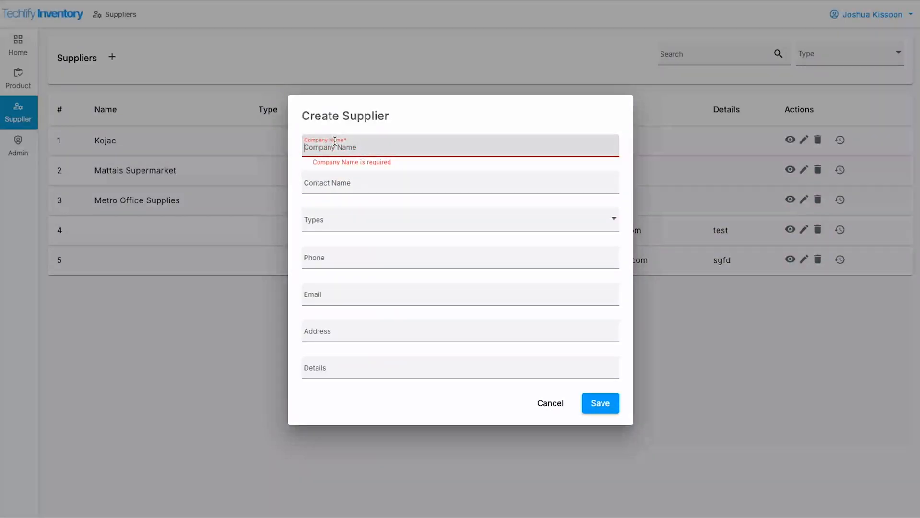
{"action": "type", "text": "Techlif"}
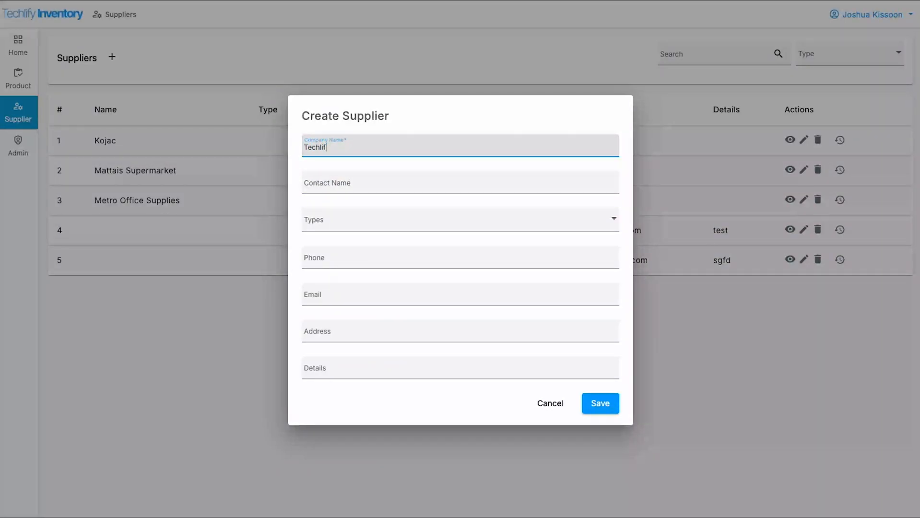
{"action": "type", "text": "y"}
{"action": "key", "text": "Tab"}
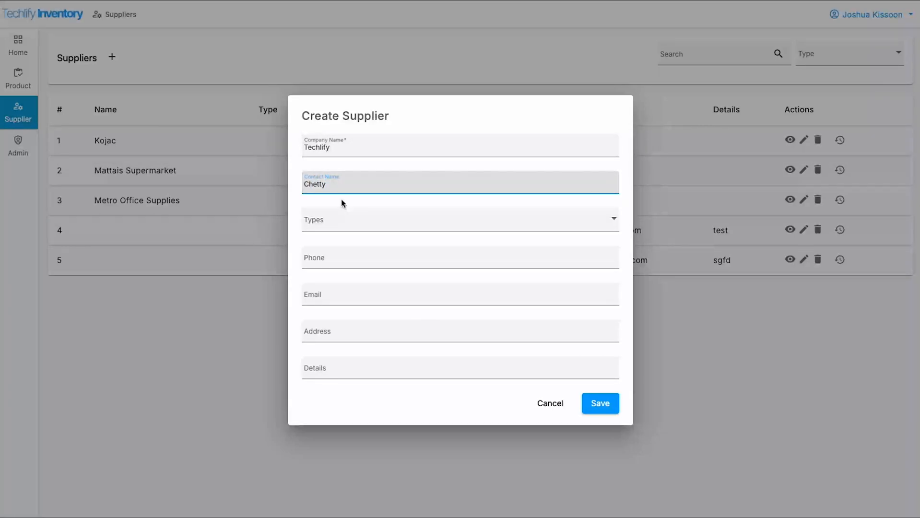
{"action": "left_click", "coordinate": [345, 220]}
{"action": "left_click", "coordinate": [349, 323]}
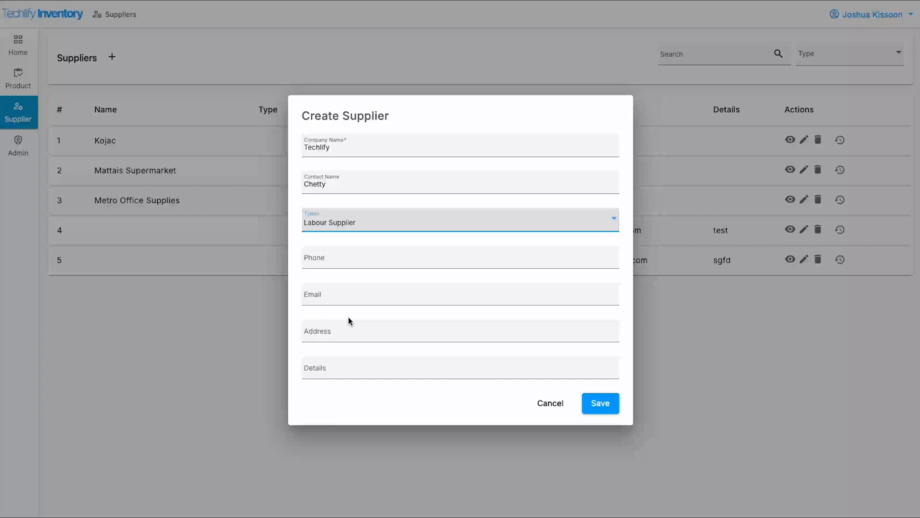
{"action": "left_click", "coordinate": [355, 257]}
{"action": "type", "text": "223-3002"}
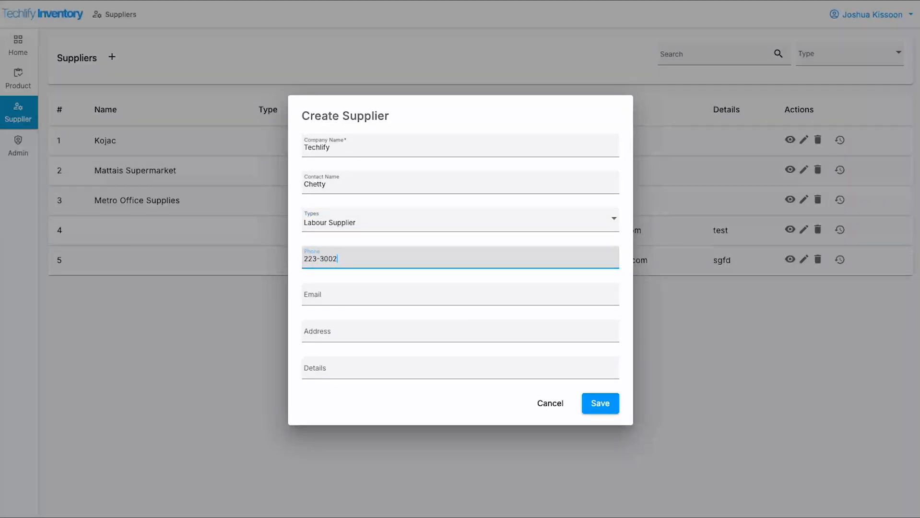
{"action": "key", "text": "Tab"}
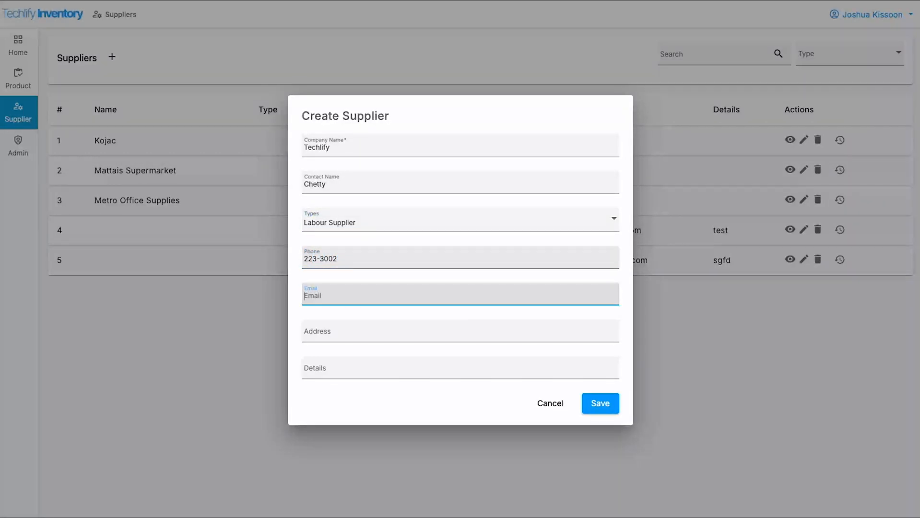
{"action": "key", "text": "Tab"}
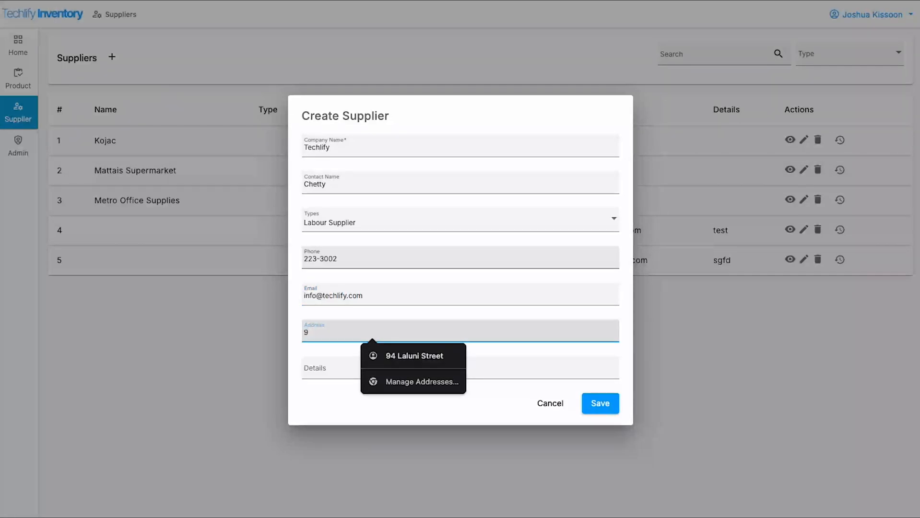
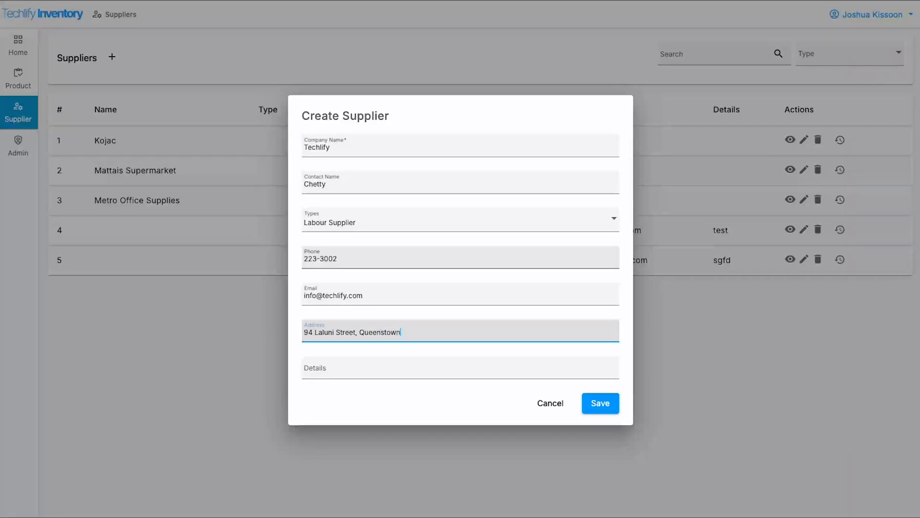
{"action": "key", "text": "Tab"}
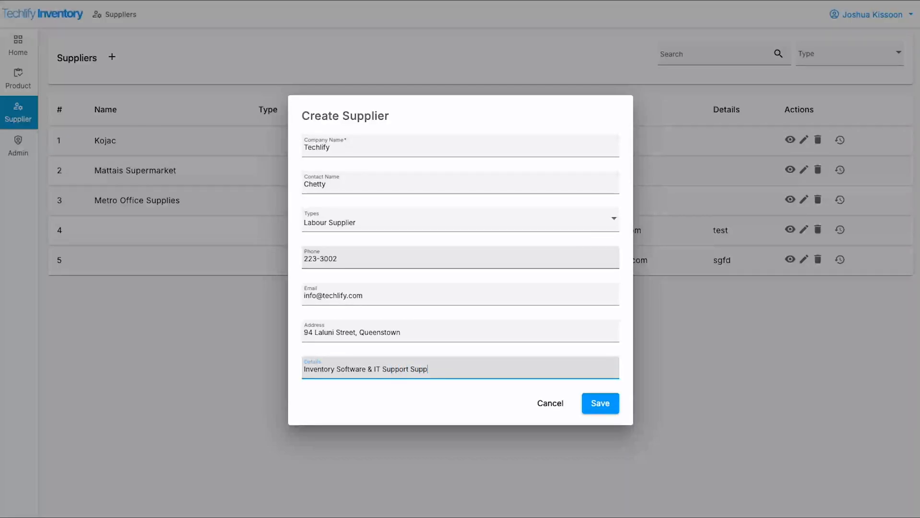
{"action": "left_click", "coordinate": [595, 402]}
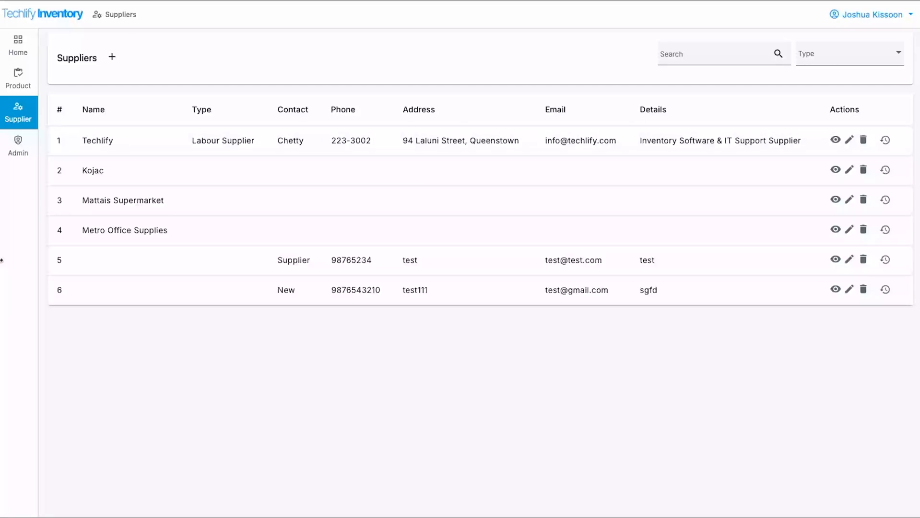
Rename supplier 5 to Google with details 'Purchase Google Workspace from Google' and save
{"action": "left_click", "coordinate": [849, 261]}
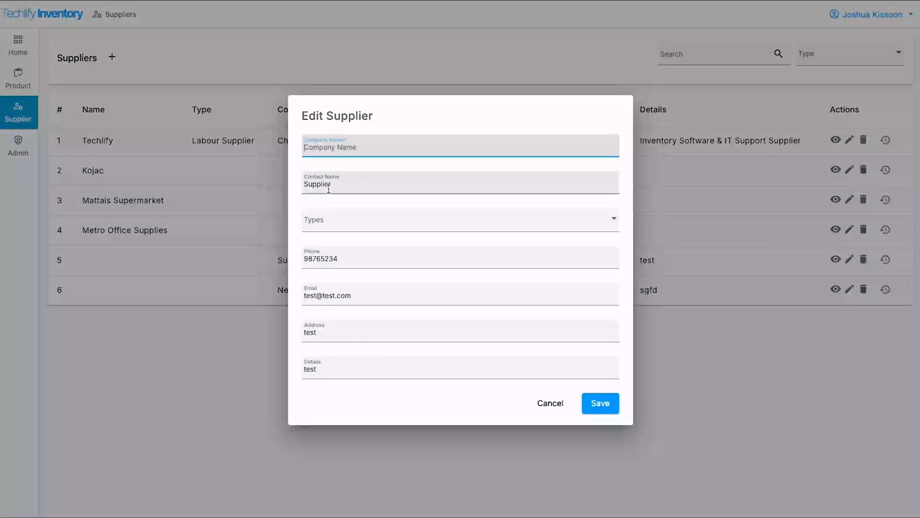
{"action": "left_click", "coordinate": [359, 139]}
{"action": "type", "text": "Google"}
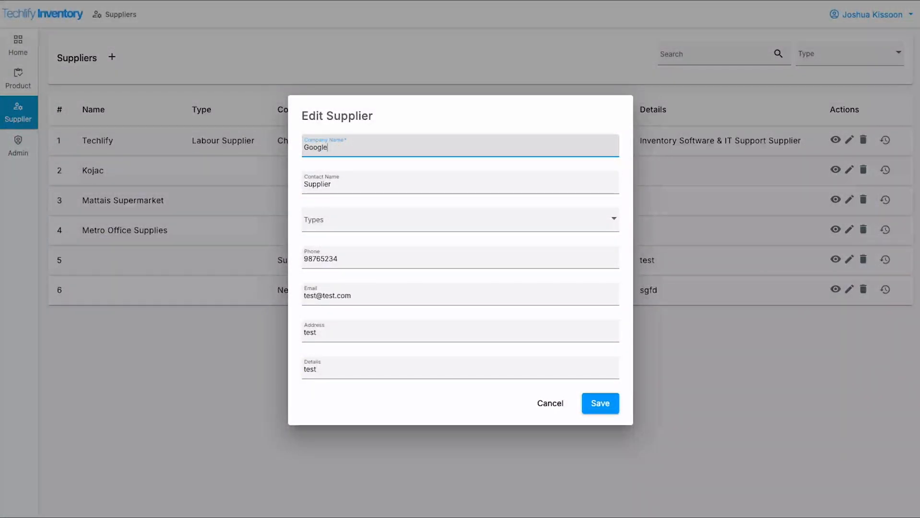
{"action": "left_click", "coordinate": [356, 226]}
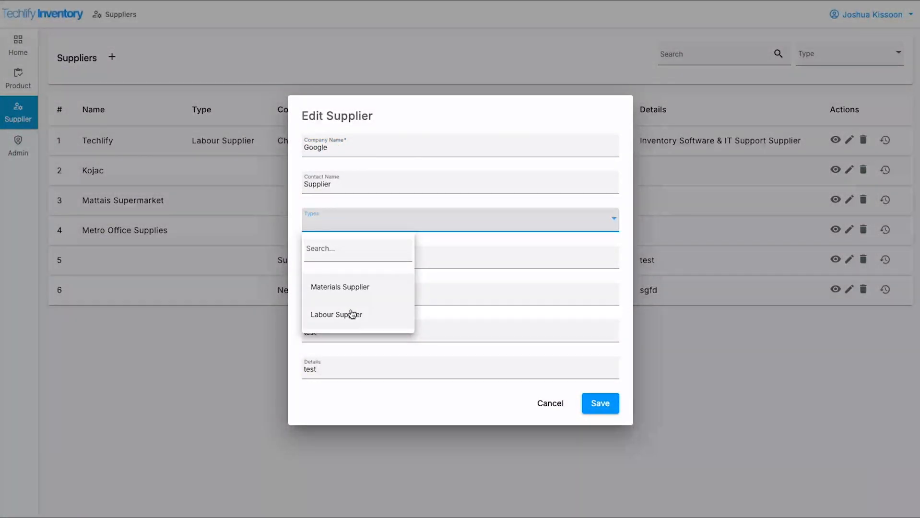
{"action": "scroll", "coordinate": [353, 307], "scroll_direction": "down", "scroll_amount": 1}
{"action": "scroll", "coordinate": [454, 222], "scroll_direction": "up", "scroll_amount": 1}
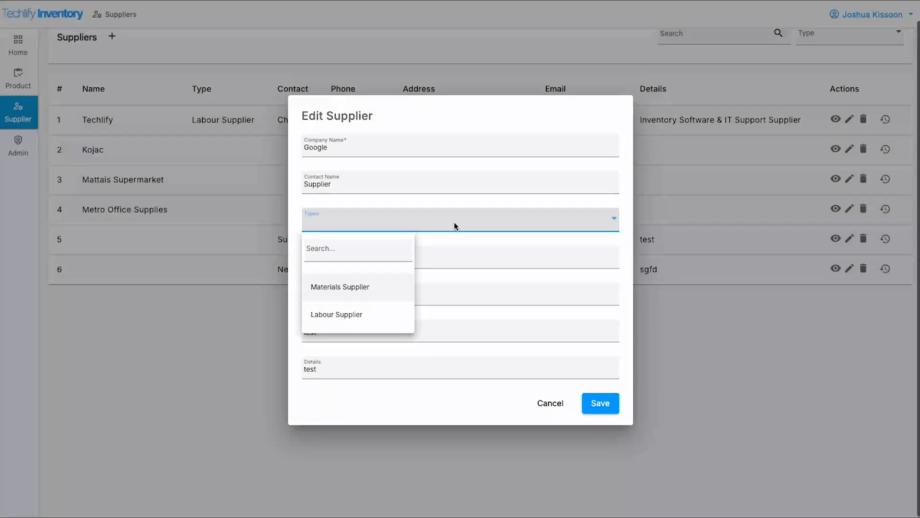
{"action": "left_click", "coordinate": [454, 259]}
{"action": "left_click", "coordinate": [364, 372]}
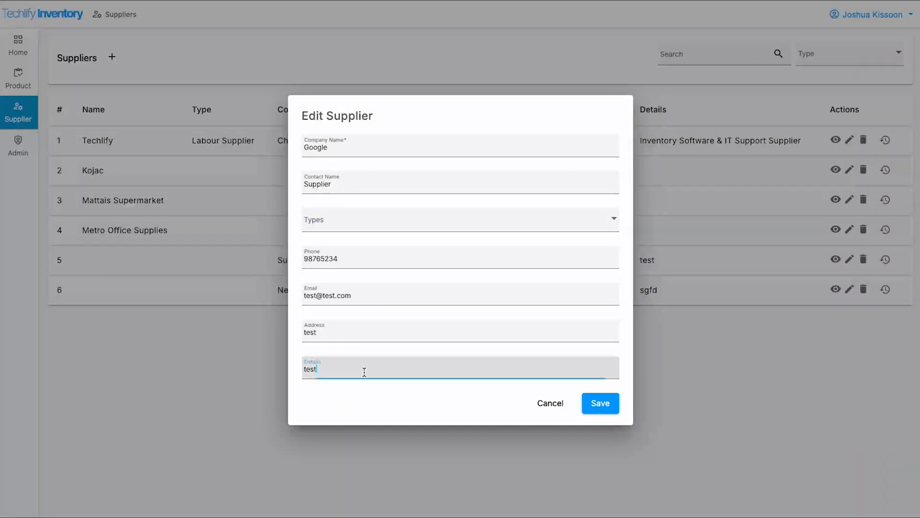
{"action": "type", "text": "Purchase Google Workspace from Google"}
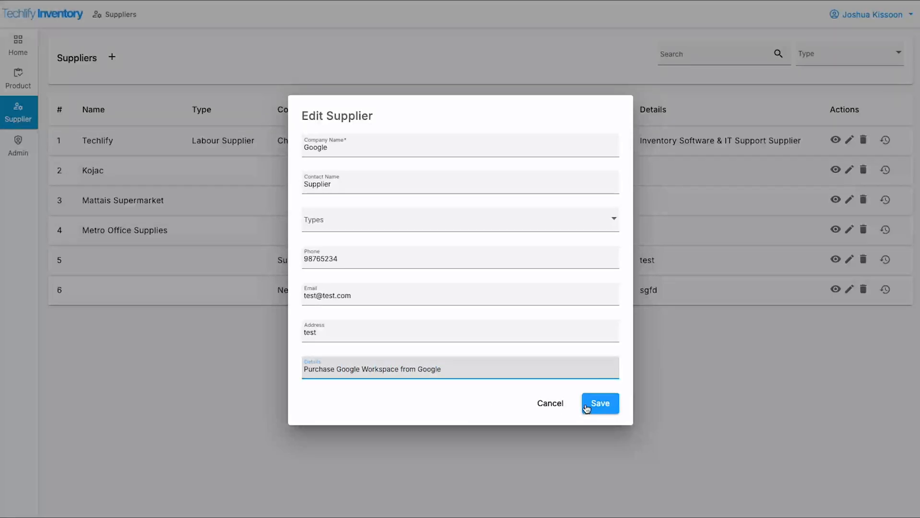
{"action": "left_click", "coordinate": [586, 408]}
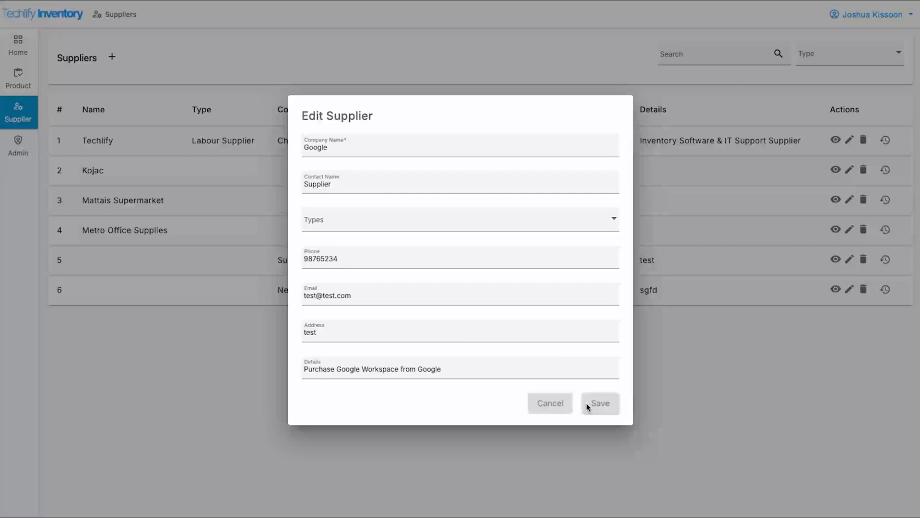
Check the renamed Google row, glance at row 6's edit form, and return to Suppliers
{"action": "left_click_drag", "start_coordinate": [80, 260], "coordinate": [150, 260]}
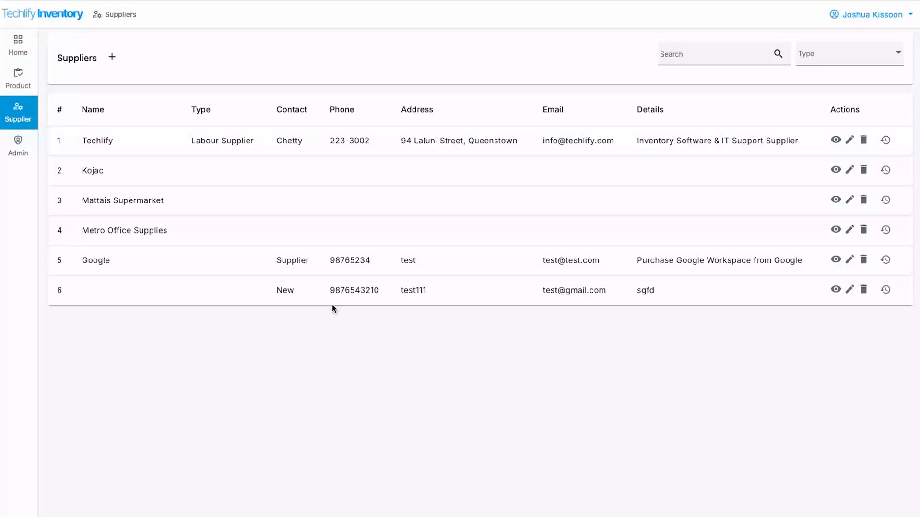
{"action": "left_click", "coordinate": [849, 289]}
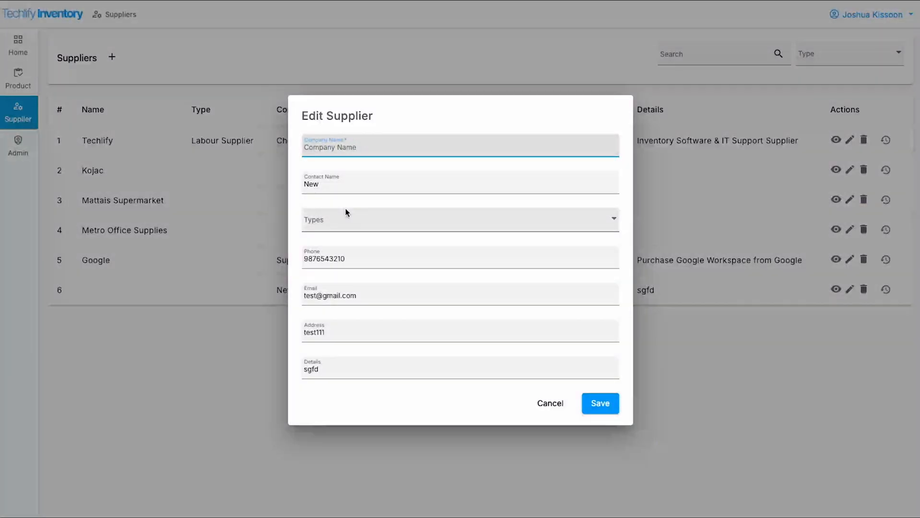
{"action": "left_click", "coordinate": [141, 355]}
{"action": "left_click", "coordinate": [16, 87]}
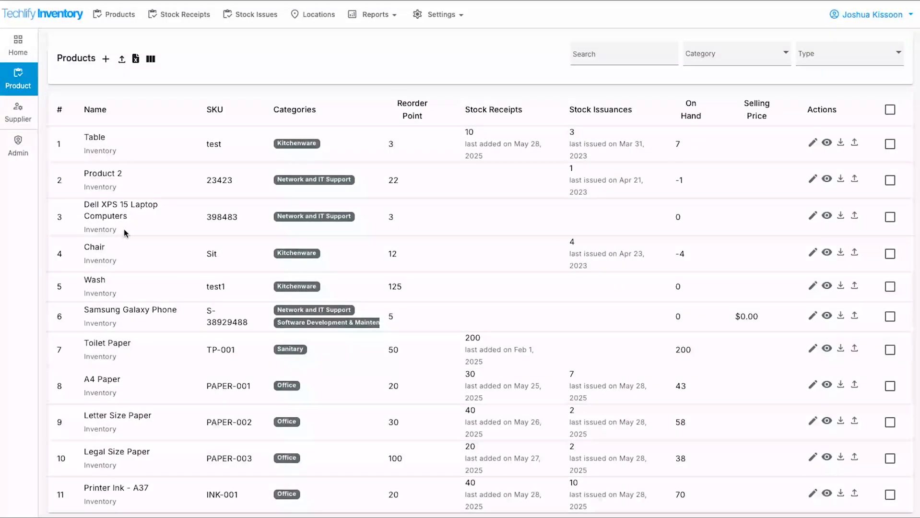
{"action": "left_click", "coordinate": [18, 115]}
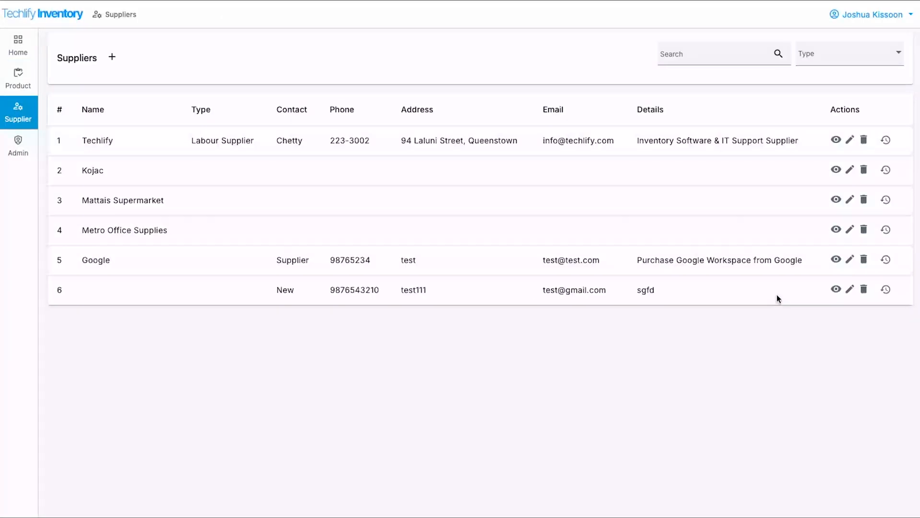
Rename supplier 6 to Riaz Computer, enter its contact name, and make it a Materials Supplier
{"action": "left_click", "coordinate": [850, 289]}
{"action": "type", "text": "R"}
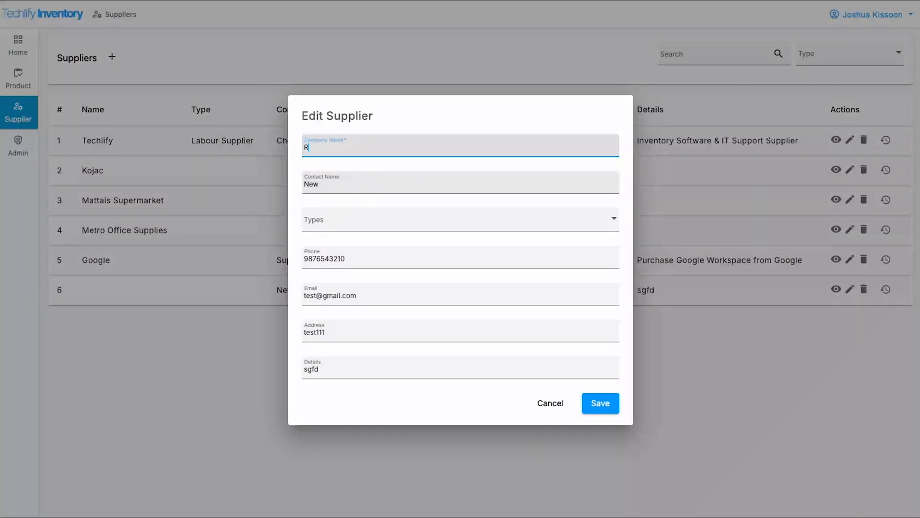
{"action": "type", "text": "iaz Computer"}
{"action": "key", "text": "Tab"}
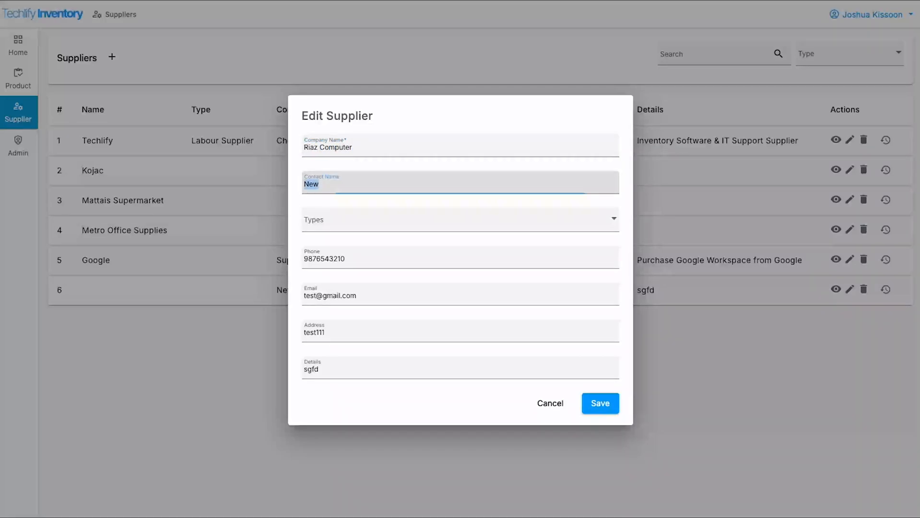
{"action": "type", "text": "Riaz"}
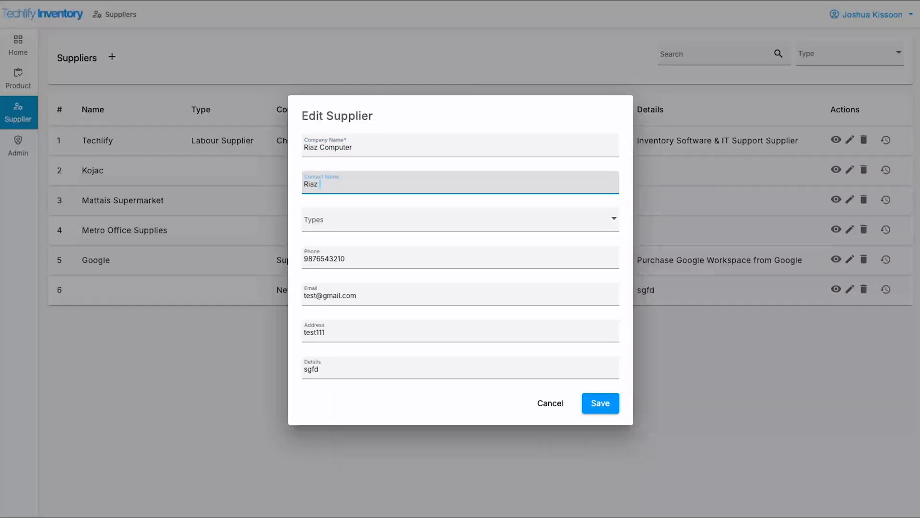
{"action": "left_click", "coordinate": [416, 229]}
{"action": "left_click", "coordinate": [356, 287]}
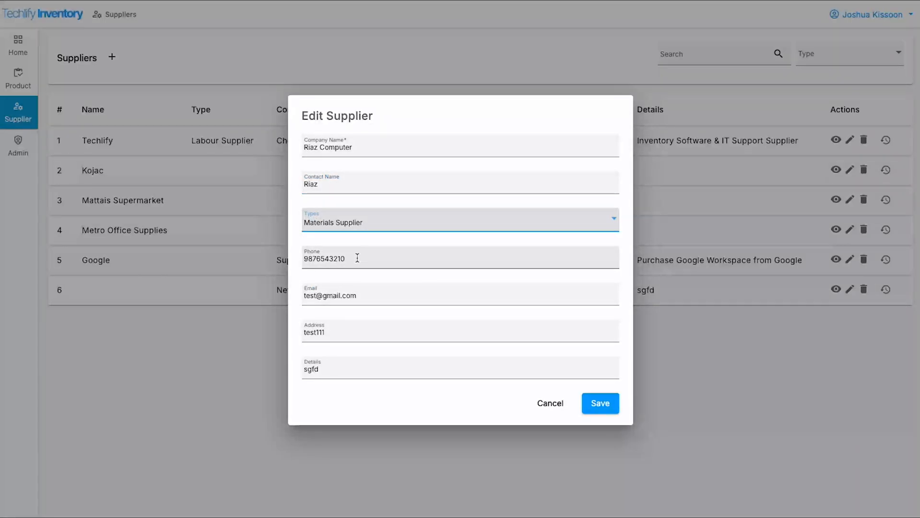
{"action": "left_click_drag", "start_coordinate": [320, 261], "coordinate": [304, 259]}
{"action": "key", "text": "BackSpace"}
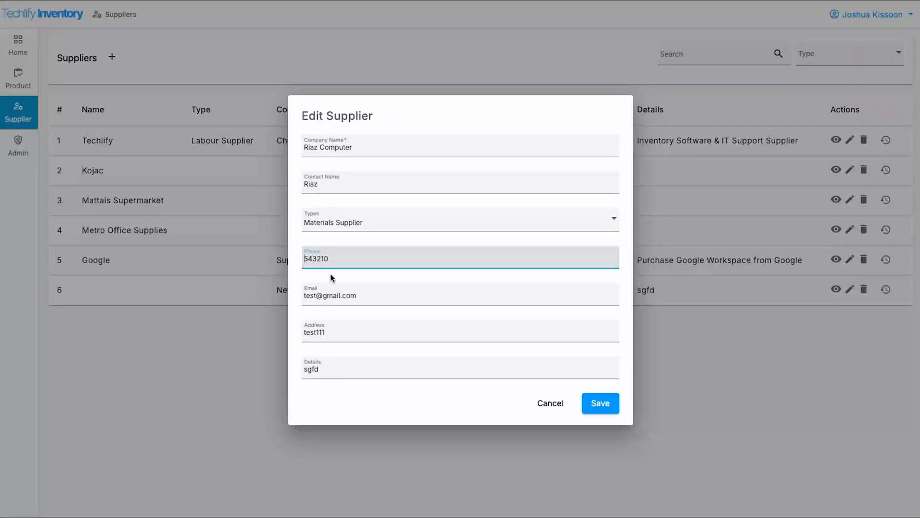
{"action": "left_click", "coordinate": [311, 298]}
{"action": "key", "text": "ctrl+a"}
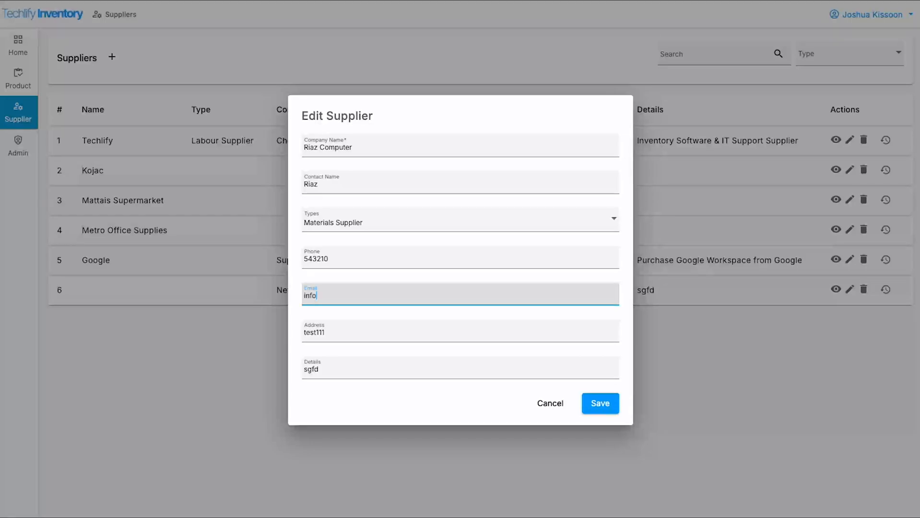
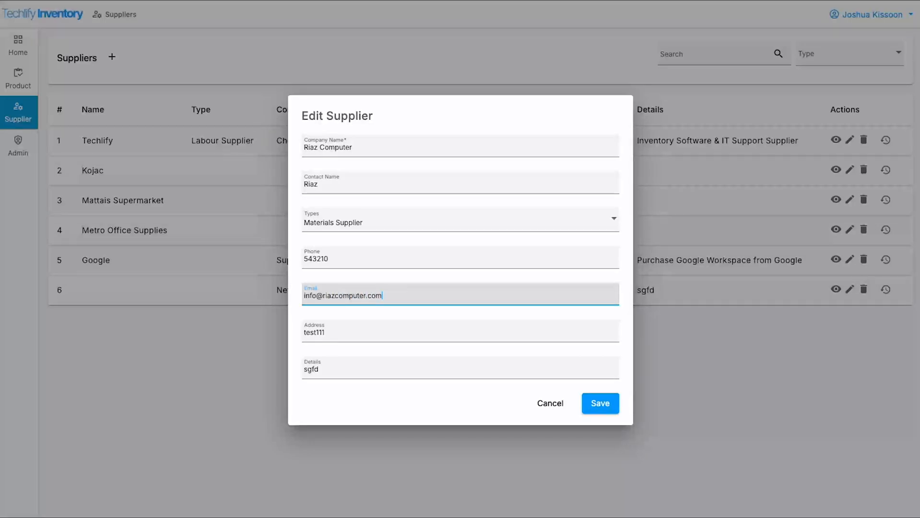
{"action": "key", "text": "Tab"}
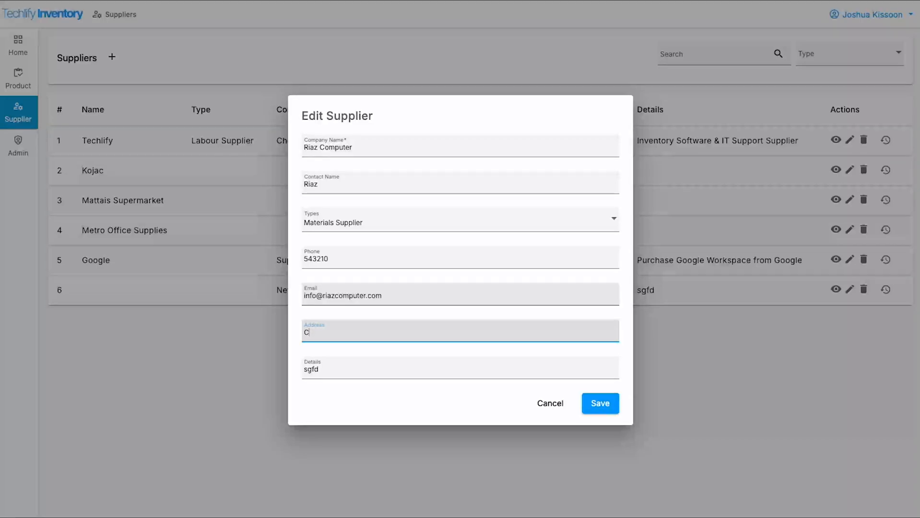
{"action": "type", "text": "Church Street"}
{"action": "key", "text": "Tab"}
{"action": "type", "text": "C"}
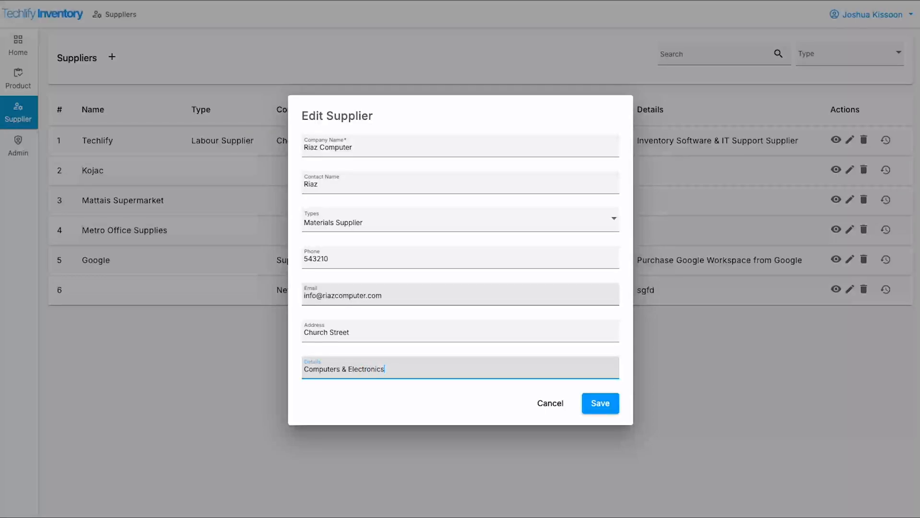
{"action": "left_click", "coordinate": [601, 402]}
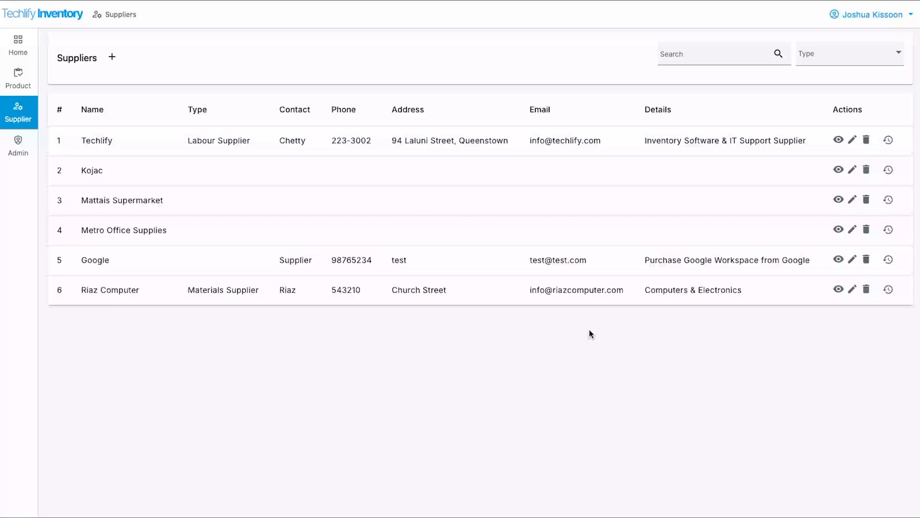
{"action": "left_click", "coordinate": [18, 79]}
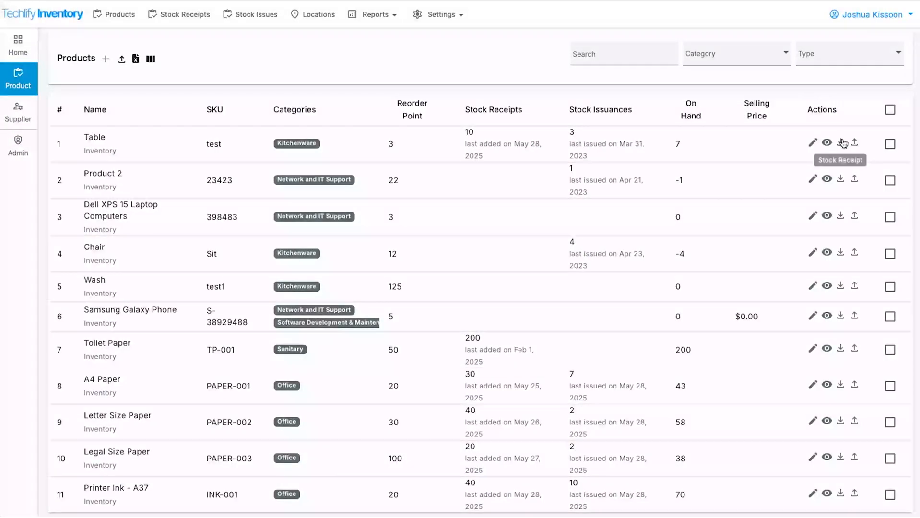
{"action": "left_click", "coordinate": [841, 143]}
{"action": "left_click", "coordinate": [429, 160]}
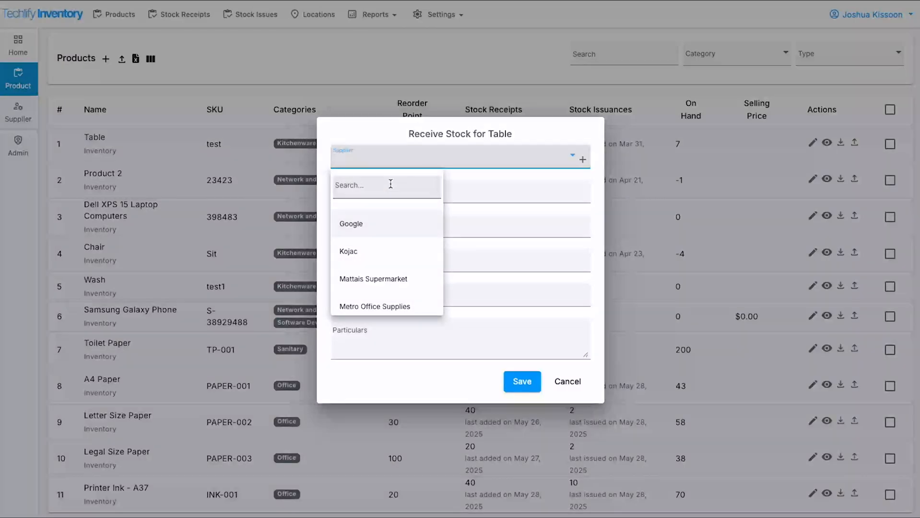
{"action": "scroll", "coordinate": [383, 304], "scroll_direction": "down", "scroll_amount": 2}
{"action": "scroll", "coordinate": [384, 304], "scroll_direction": "up", "scroll_amount": 2}
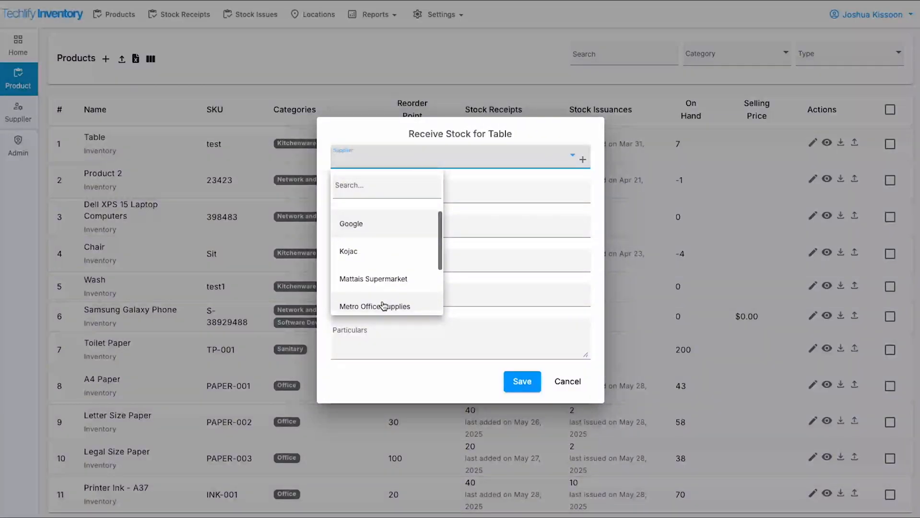
{"action": "scroll", "coordinate": [384, 263], "scroll_direction": "down", "scroll_amount": 2}
{"action": "scroll", "coordinate": [384, 240], "scroll_direction": "up", "scroll_amount": 2}
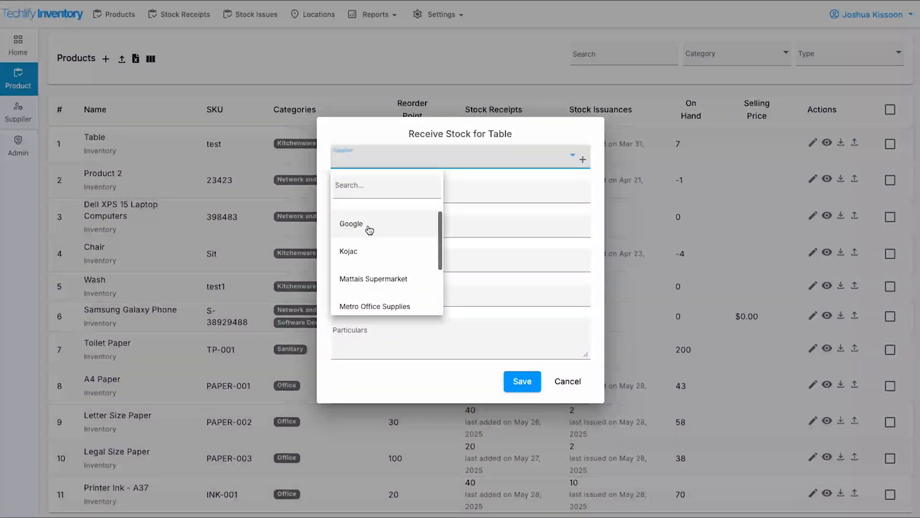
{"action": "scroll", "coordinate": [391, 218], "scroll_direction": "down", "scroll_amount": 3}
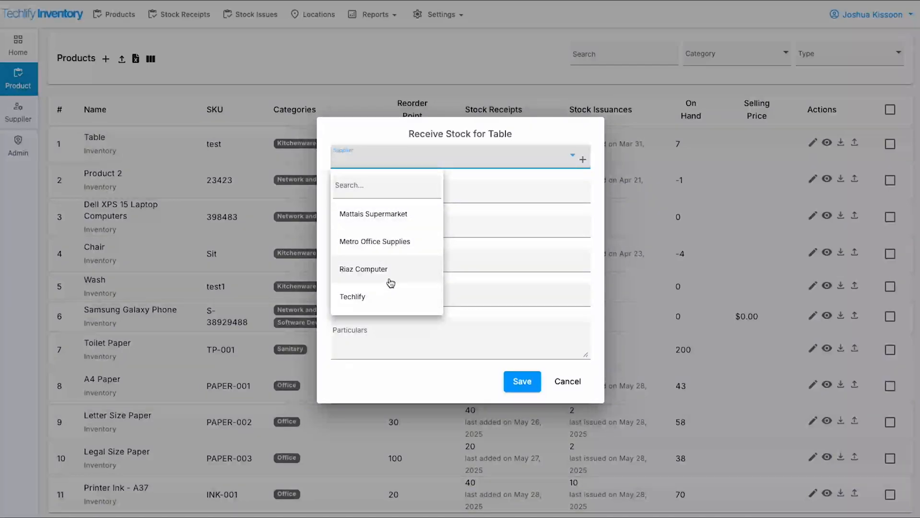
{"action": "scroll", "coordinate": [389, 273], "scroll_direction": "up", "scroll_amount": 3}
{"action": "scroll", "coordinate": [380, 226], "scroll_direction": "down", "scroll_amount": 2}
{"action": "scroll", "coordinate": [379, 220], "scroll_direction": "up", "scroll_amount": 2}
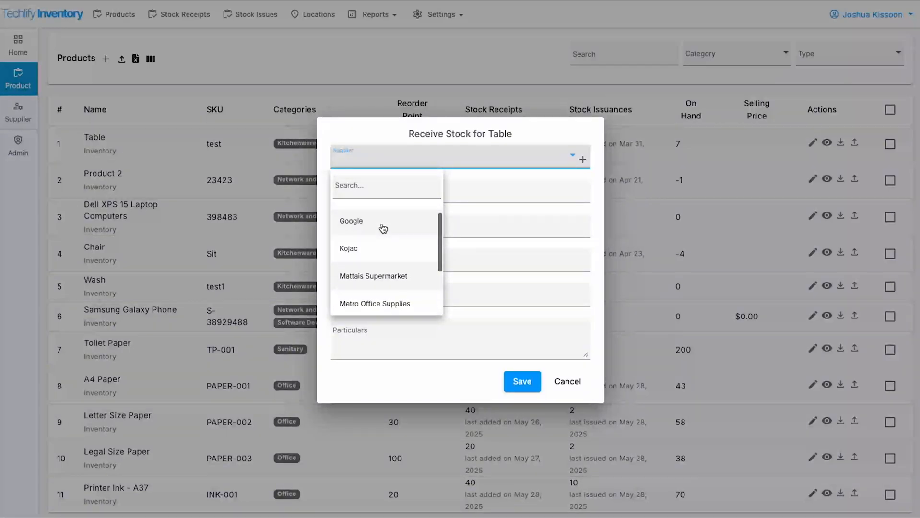
{"action": "scroll", "coordinate": [383, 228], "scroll_direction": "down", "scroll_amount": 3}
{"action": "scroll", "coordinate": [383, 228], "scroll_direction": "up", "scroll_amount": 2}
{"action": "left_click", "coordinate": [276, 94]}
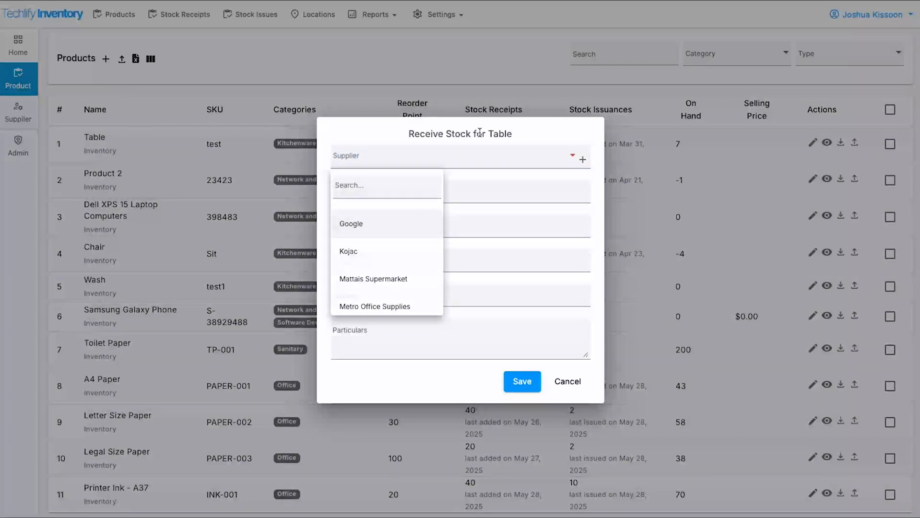
{"action": "left_click", "coordinate": [276, 95]}
{"action": "left_click", "coordinate": [18, 113]}
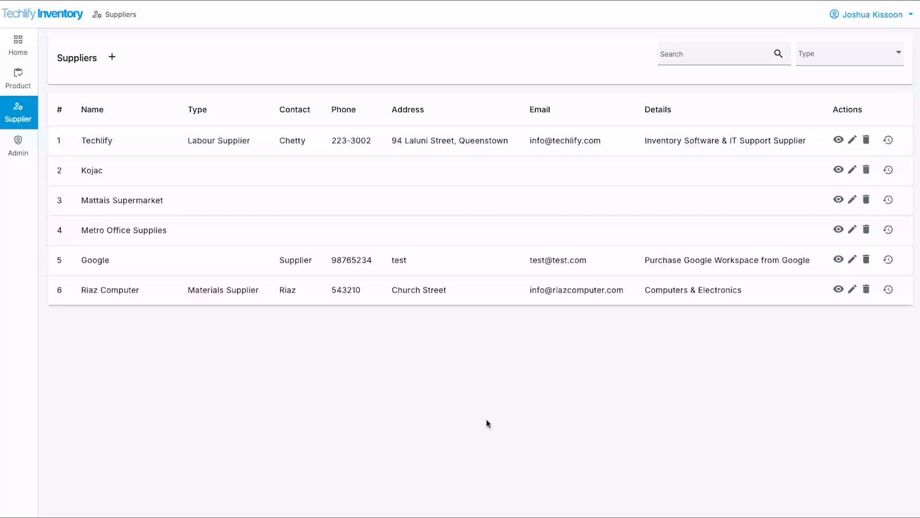
{"action": "left_click", "coordinate": [709, 49]}
{"action": "type", "text": "riaz"}
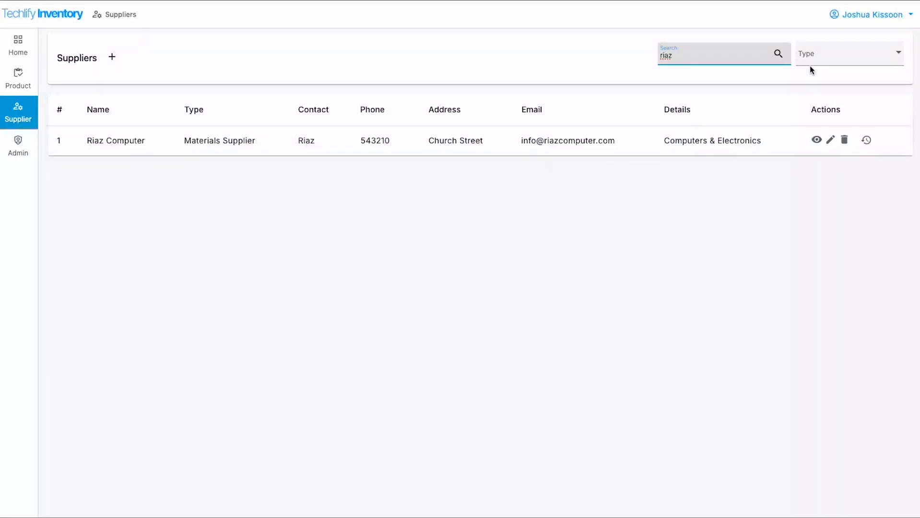
{"action": "key", "text": "BackSpace"}
{"action": "key", "text": "BackSpace"}
{"action": "key", "text": "BackSpace"}
{"action": "key", "text": "BackSpace"}
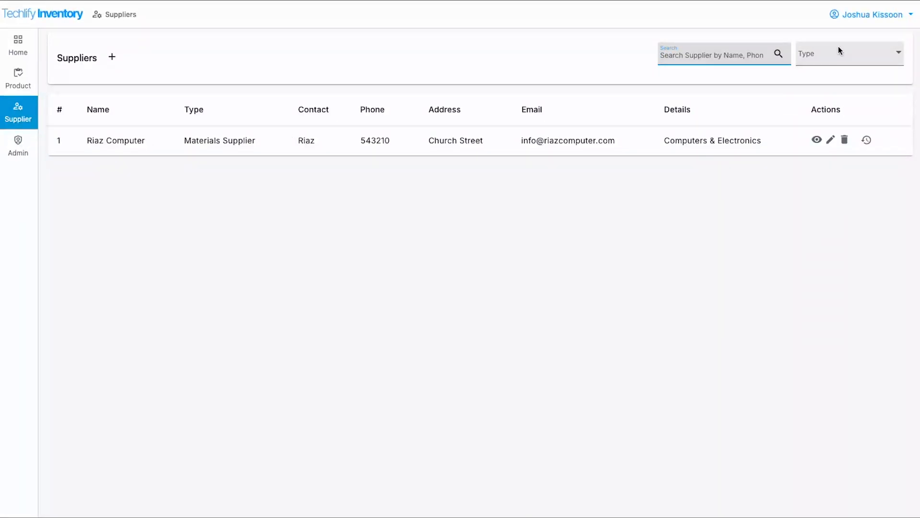
Filter suppliers to Materials Supplier only and open Riaz Computer's audit log
{"action": "left_click", "coordinate": [817, 56]}
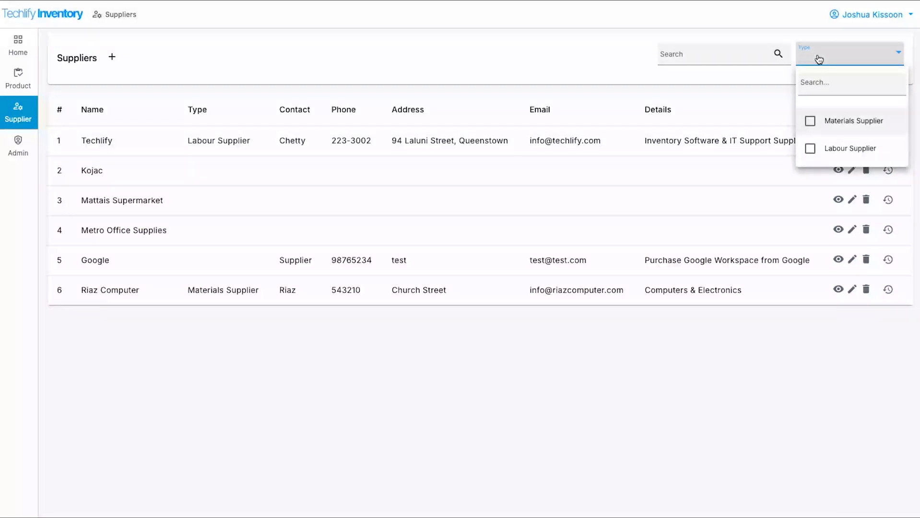
{"action": "left_click", "coordinate": [824, 121]}
{"action": "left_click", "coordinate": [636, 94]}
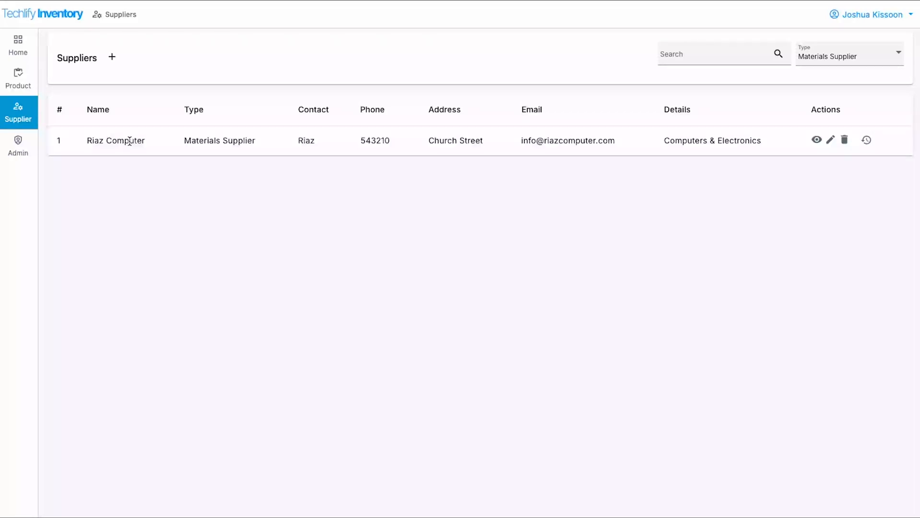
{"action": "left_click", "coordinate": [867, 140]}
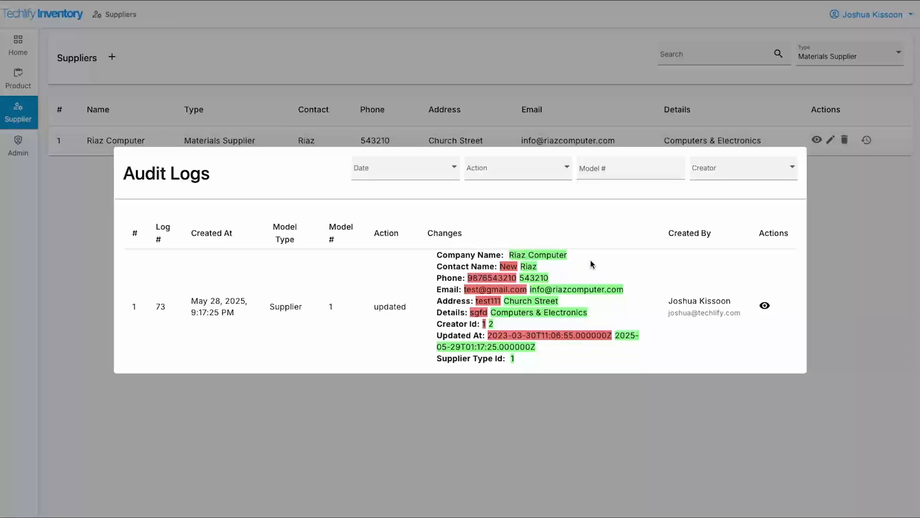
{"action": "left_click", "coordinate": [572, 411]}
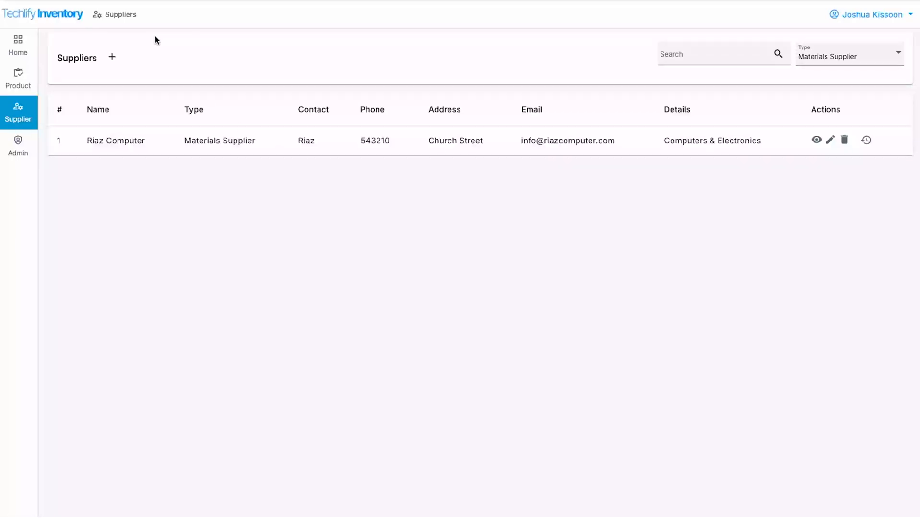
View Riaz Computer's details page, discard a draft note, and return to the unfiltered Suppliers list
{"action": "left_click", "coordinate": [816, 140]}
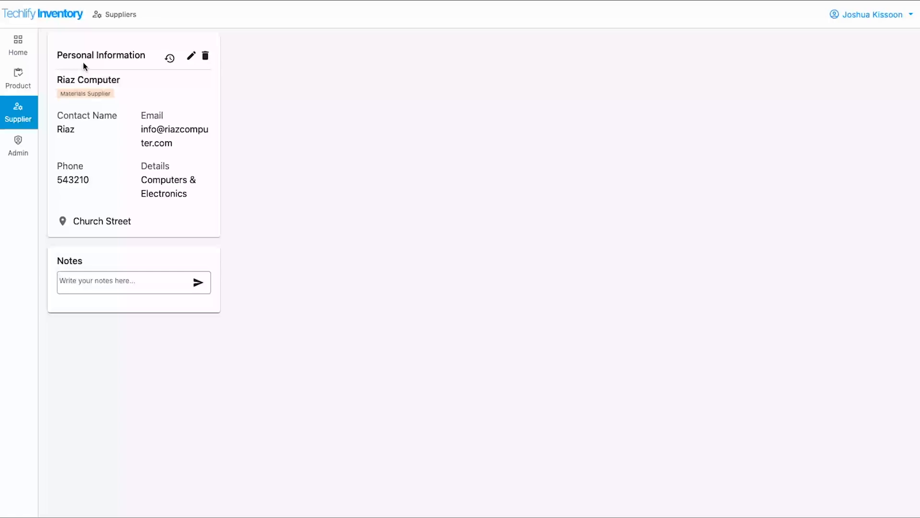
{"action": "left_click_drag", "start_coordinate": [51, 56], "coordinate": [213, 218]}
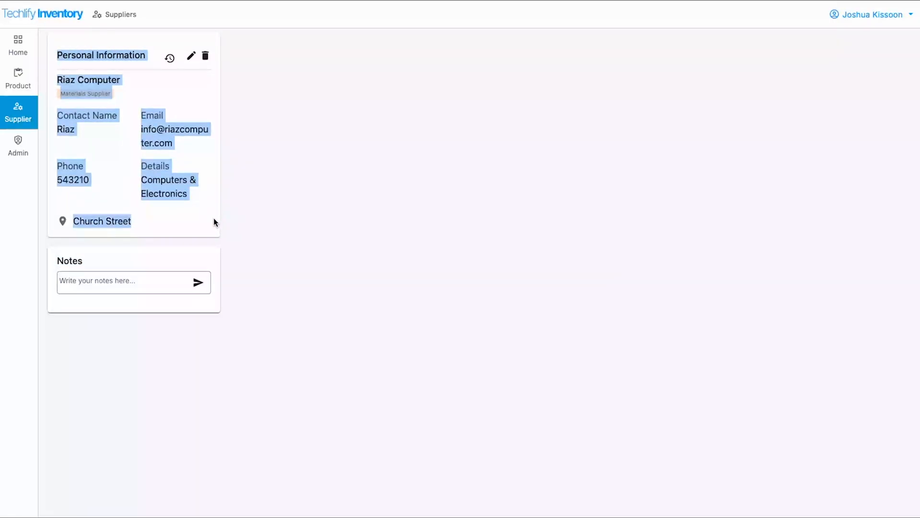
{"action": "left_click", "coordinate": [274, 178]}
{"action": "left_click", "coordinate": [111, 282]}
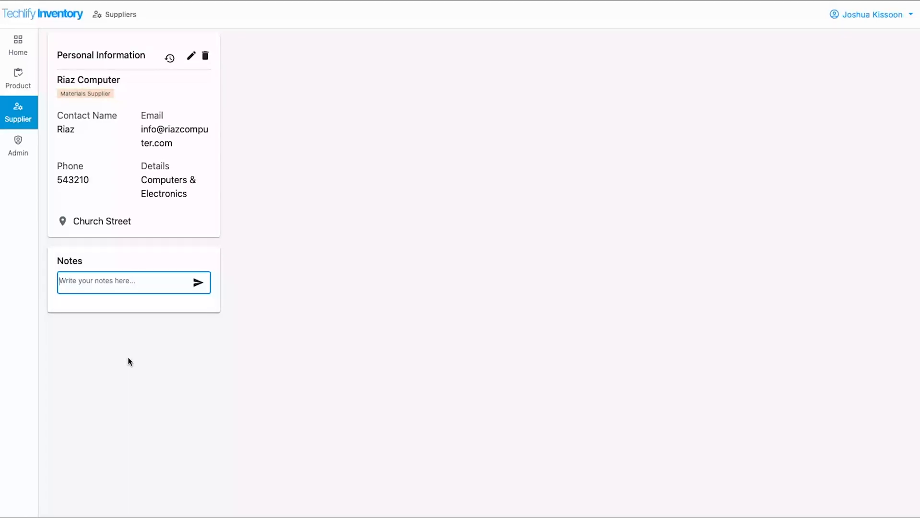
{"action": "type", "text": "ISO"}
{"action": "type", "text": "lier"}
{"action": "key", "text": "Return"}
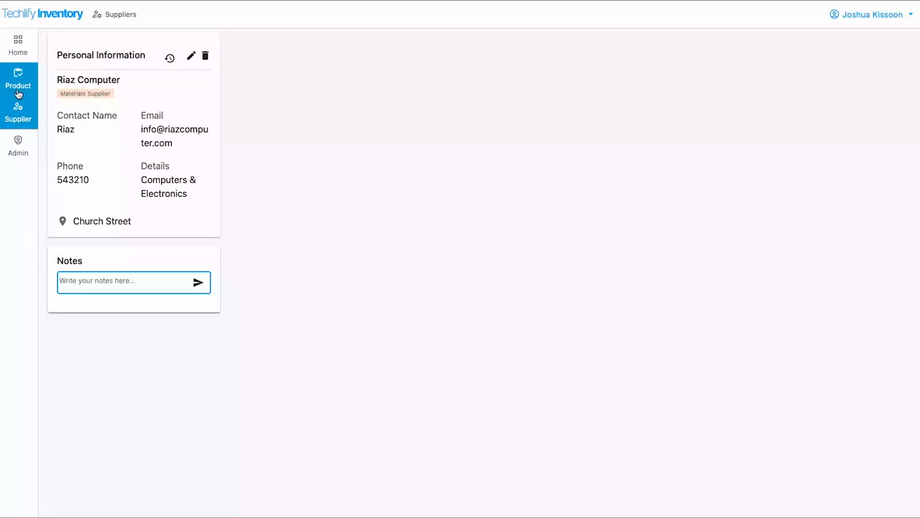
{"action": "left_click", "coordinate": [18, 120]}
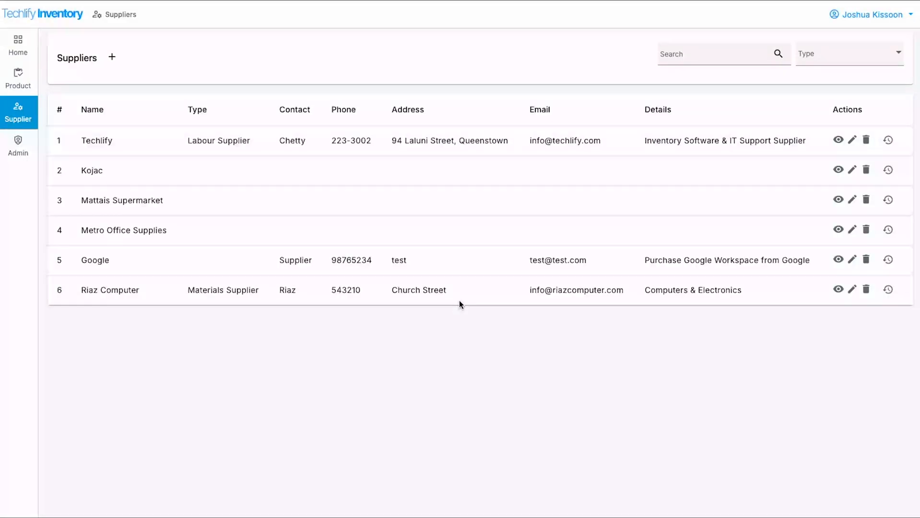
Paste and send the note 'ISO 9001 Certified Supplier' on Techlify, then return to Suppliers
{"action": "left_click", "coordinate": [840, 140]}
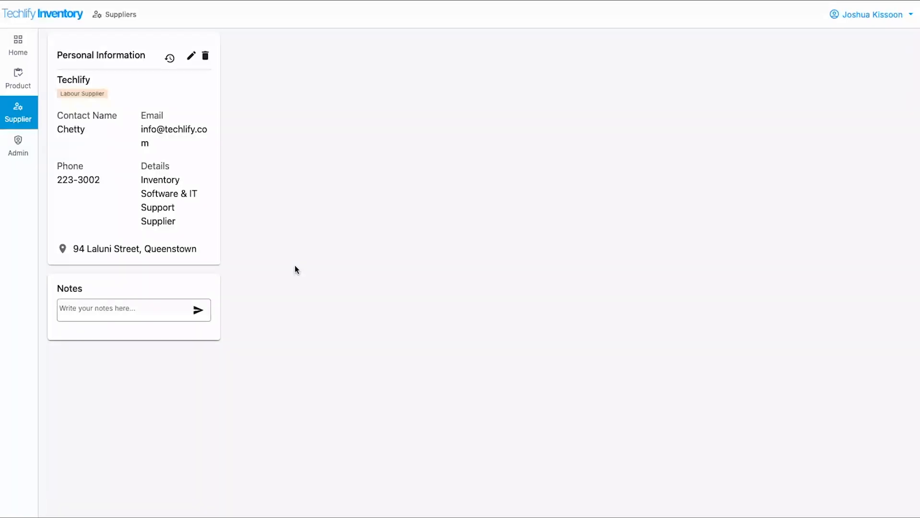
{"action": "left_click", "coordinate": [111, 308]}
{"action": "type", "text": "ISO 9001 Certified Supplier"}
{"action": "left_click", "coordinate": [204, 312]}
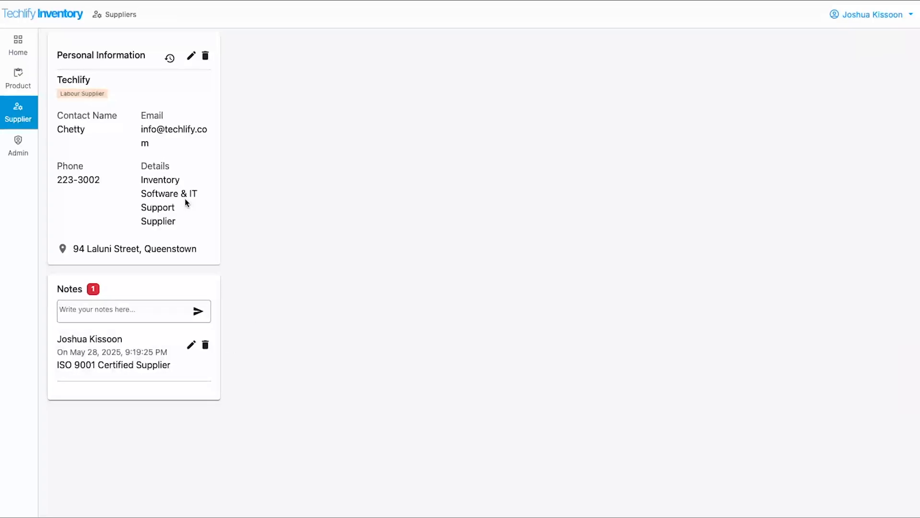
{"action": "left_click", "coordinate": [25, 120]}
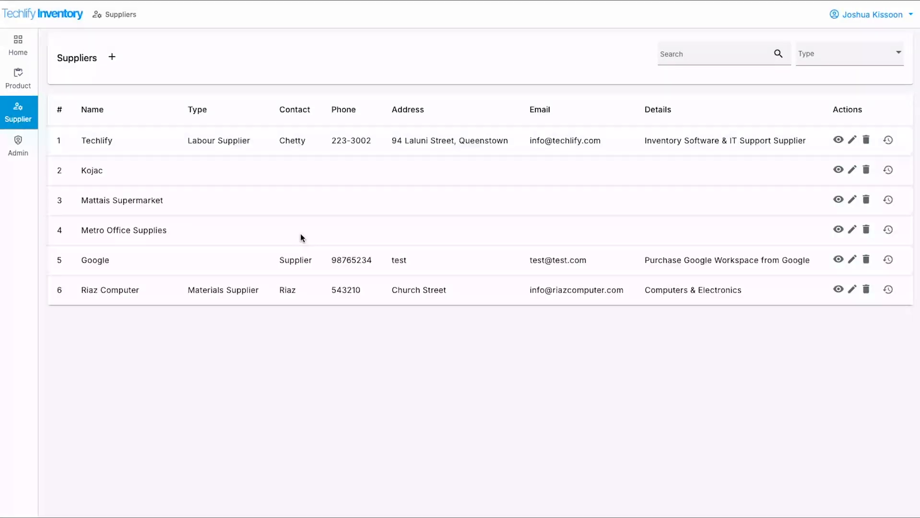